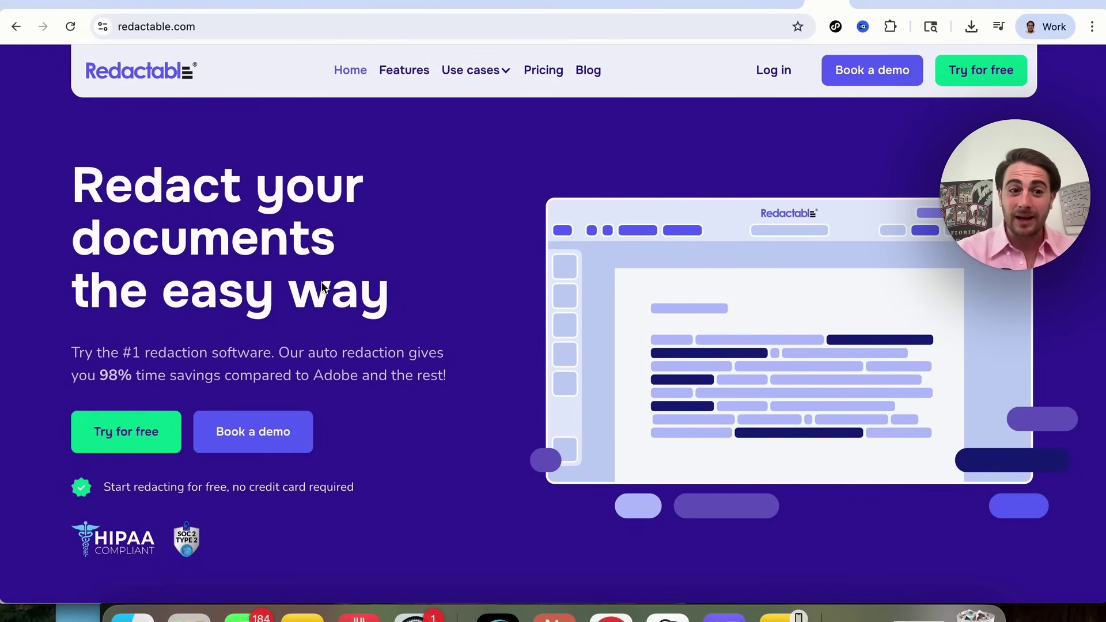
scroll(324, 288, down, 1)
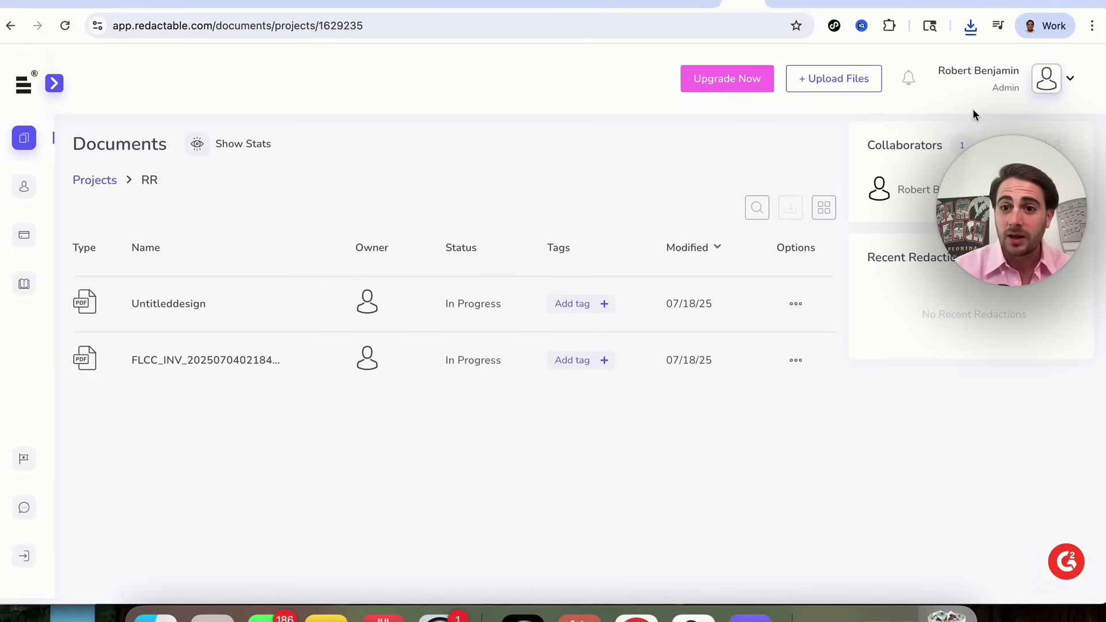
Start a file upload to the RR project and search this Mac for "contract" in Finder.
click(814, 86)
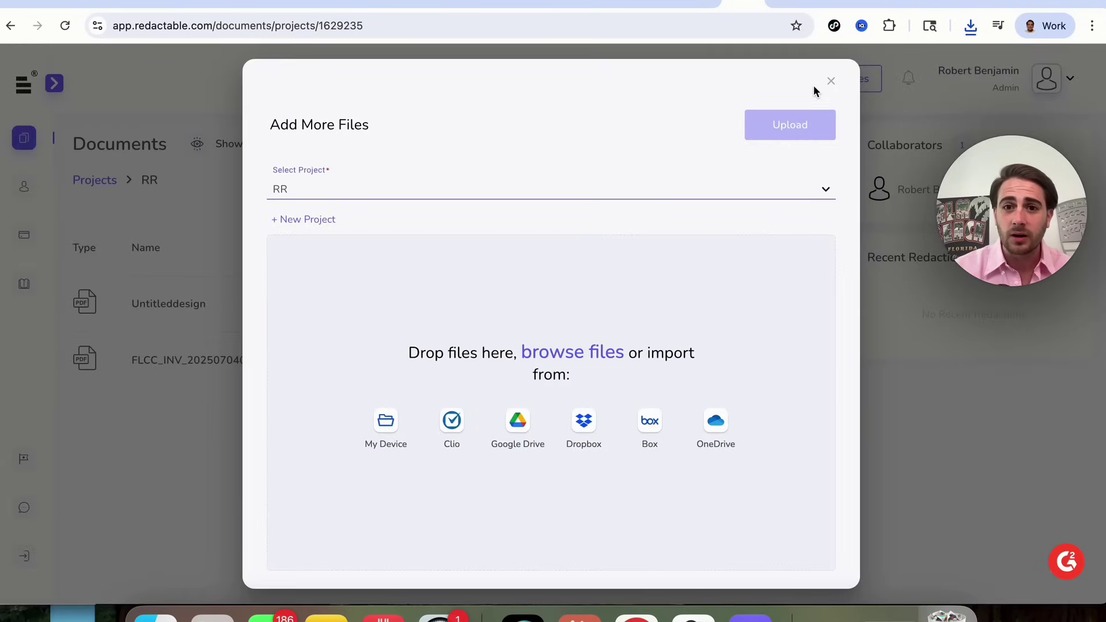
click(156, 614)
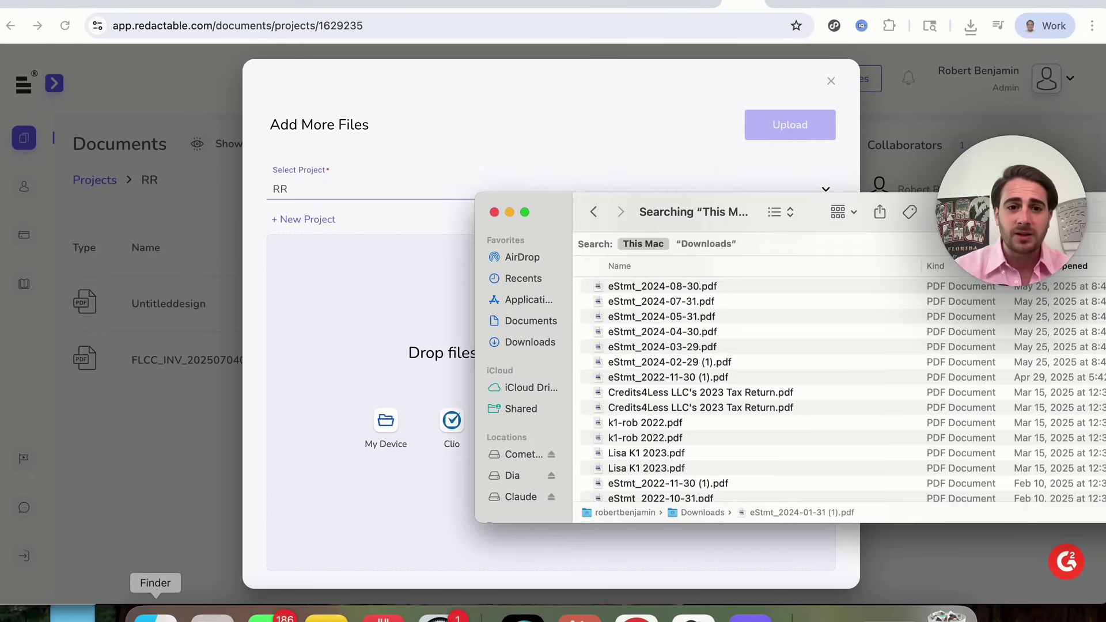
drag(736, 202, 475, 176)
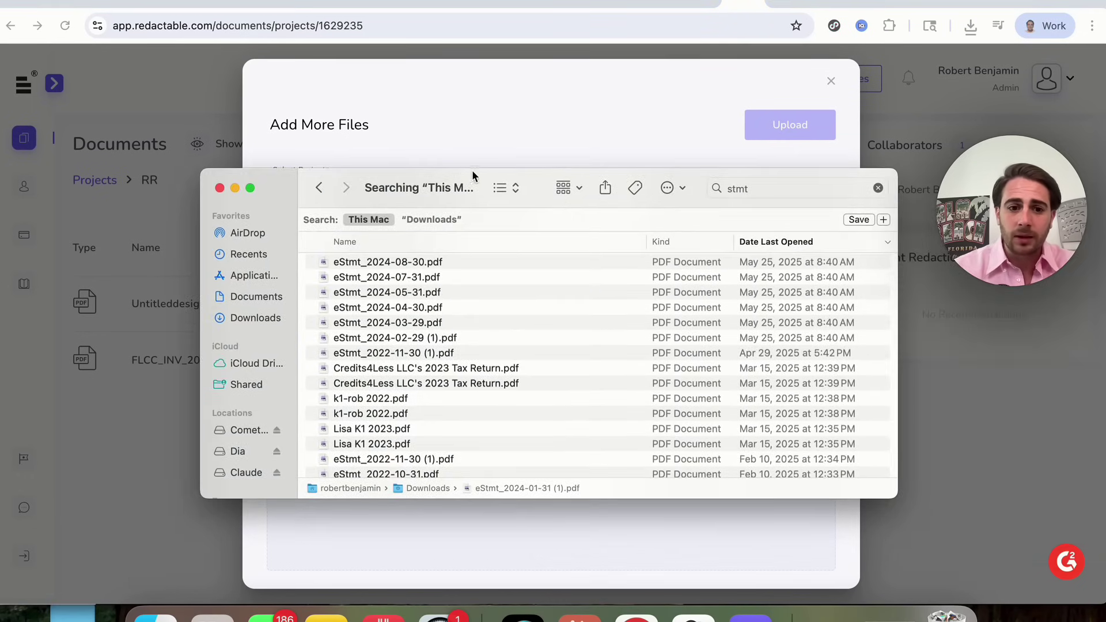
click(817, 185)
text(contract)
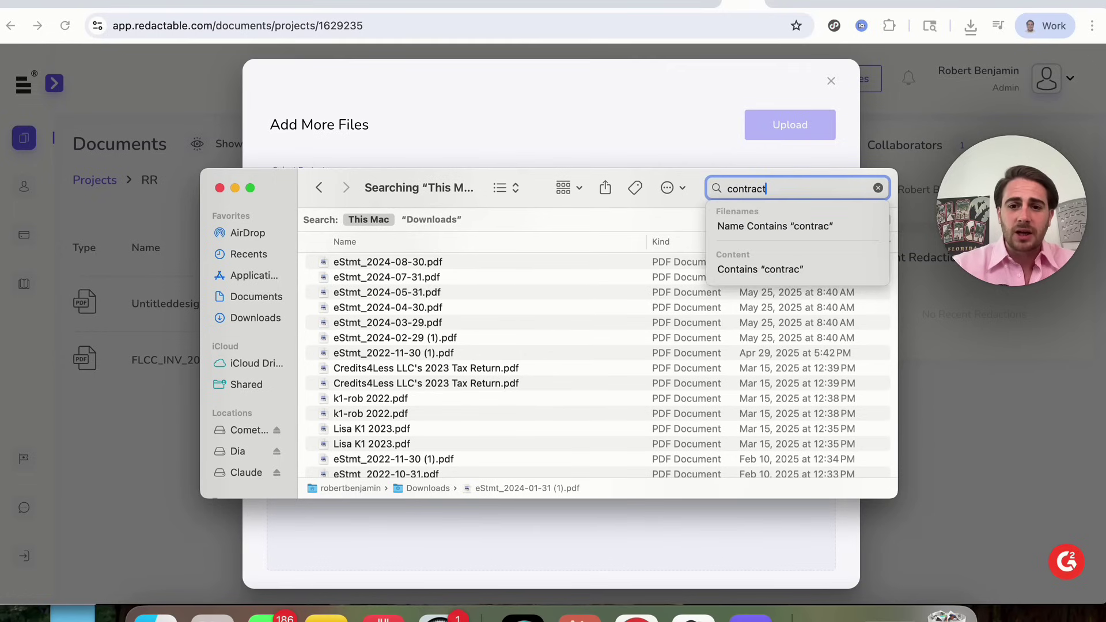
key(Return)
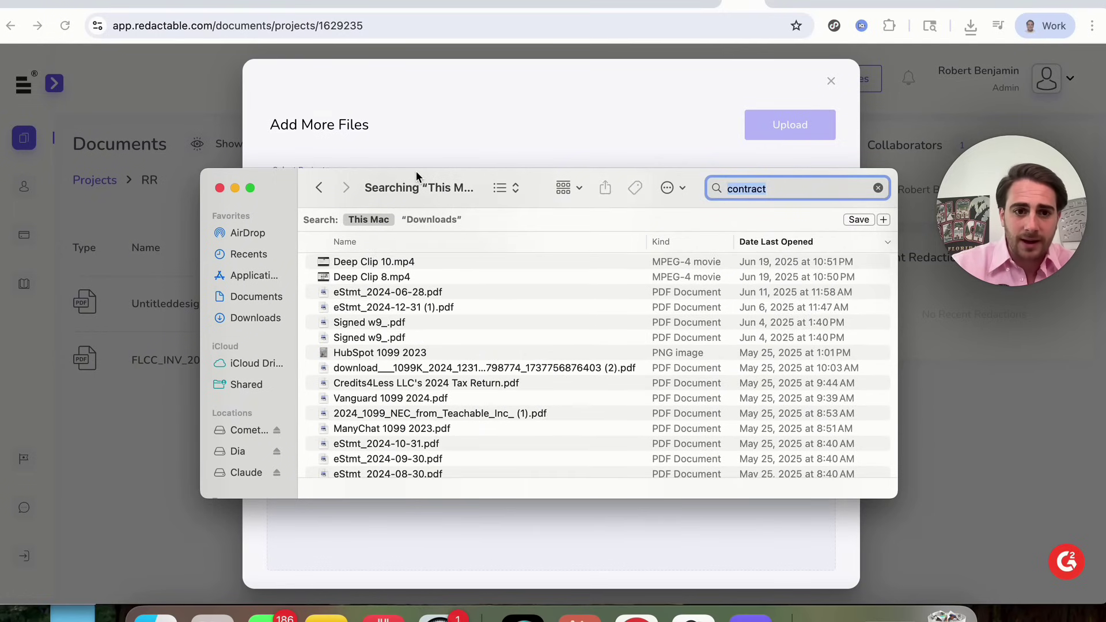
Upload the February 2025 VEED.IO agreement PDF from the search results to the RR project and dismiss the upload summary.
drag(416, 171, 627, 256)
scroll(634, 413, down, 3)
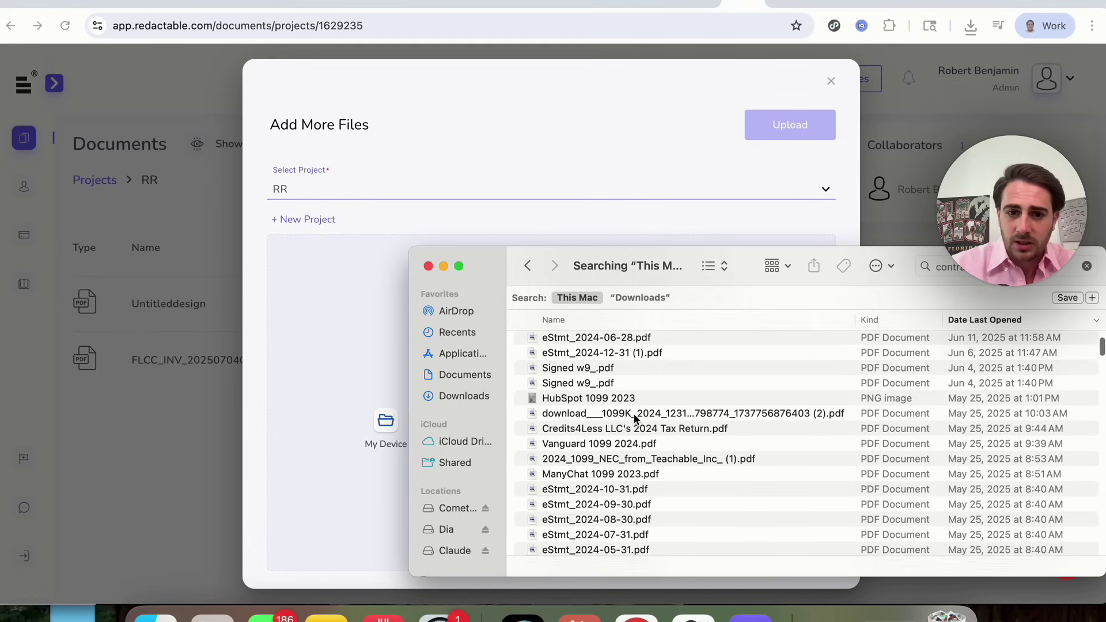
scroll(635, 419, down, 3)
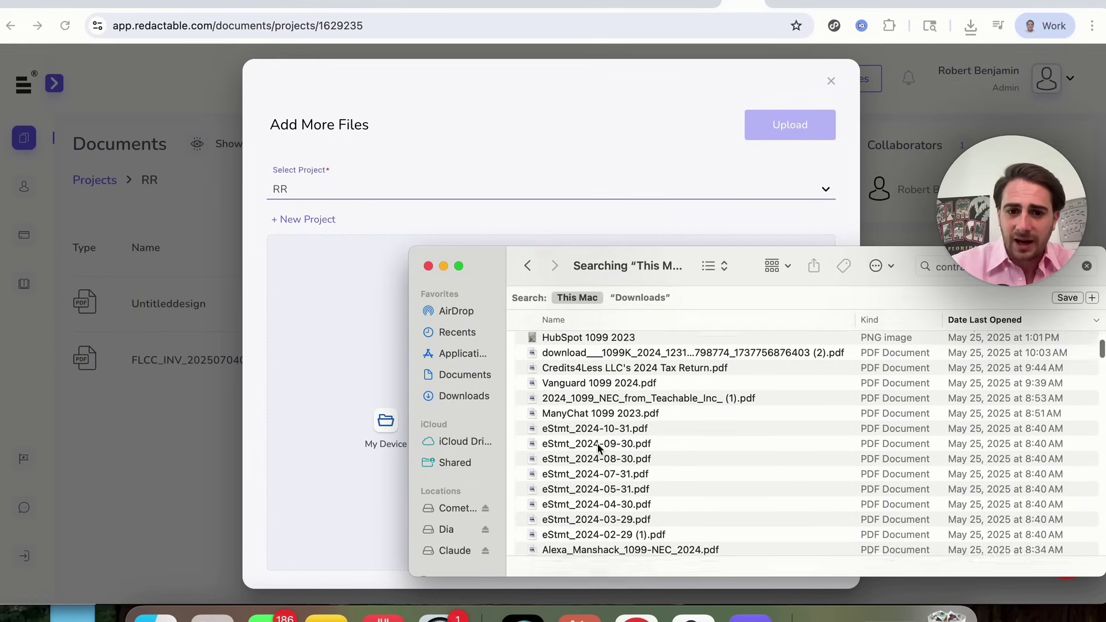
scroll(598, 448, down, 4)
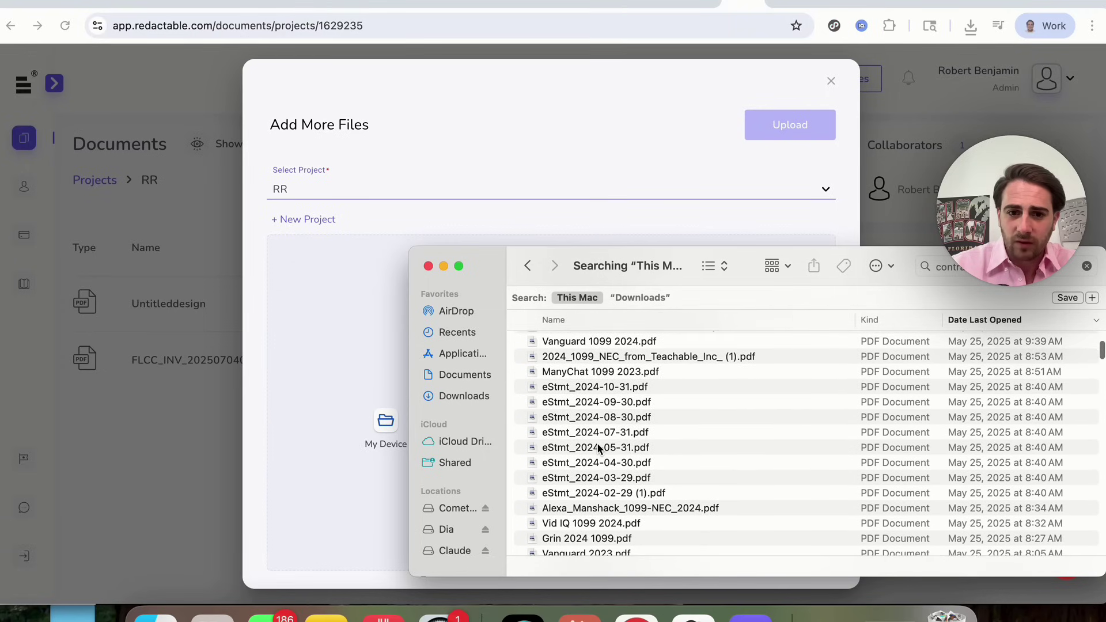
scroll(599, 449, down, 9)
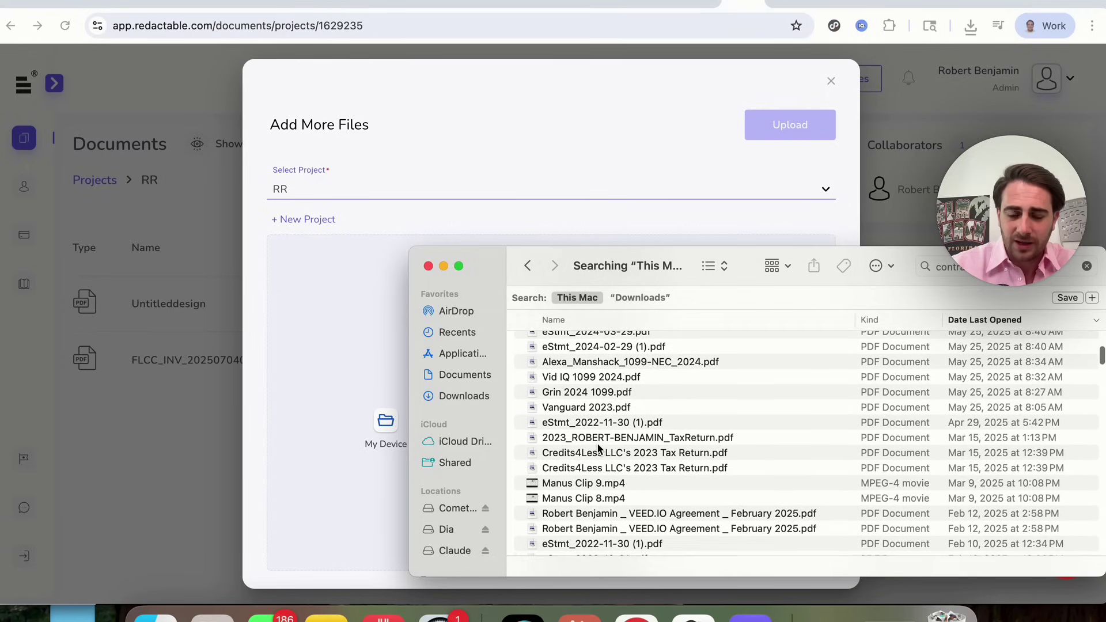
scroll(598, 449, down, 6)
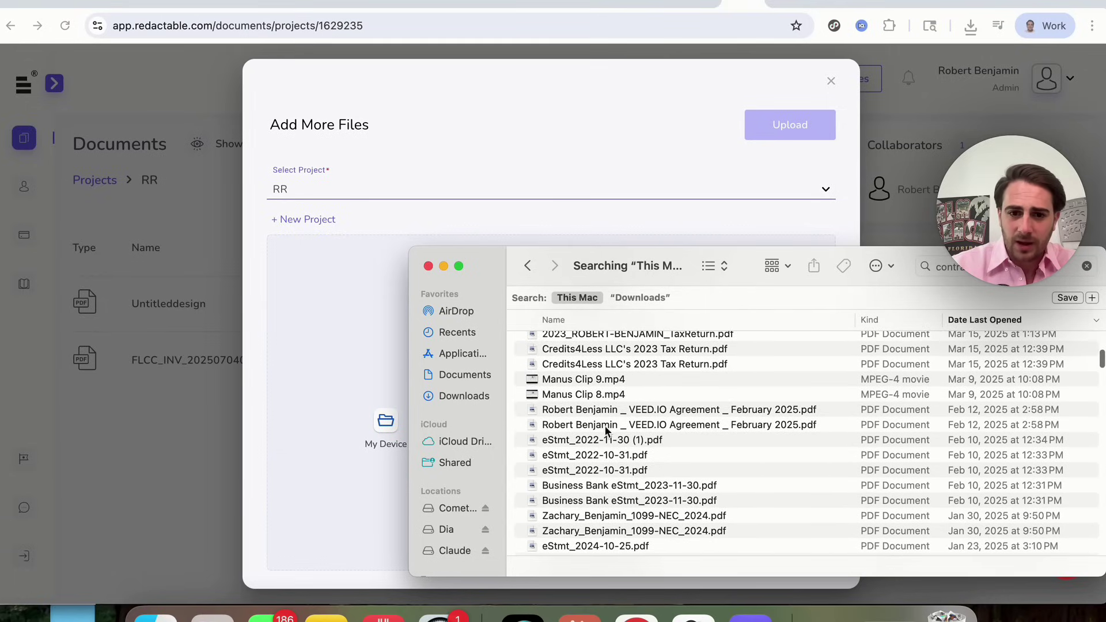
click(605, 410)
drag(622, 413, 354, 382)
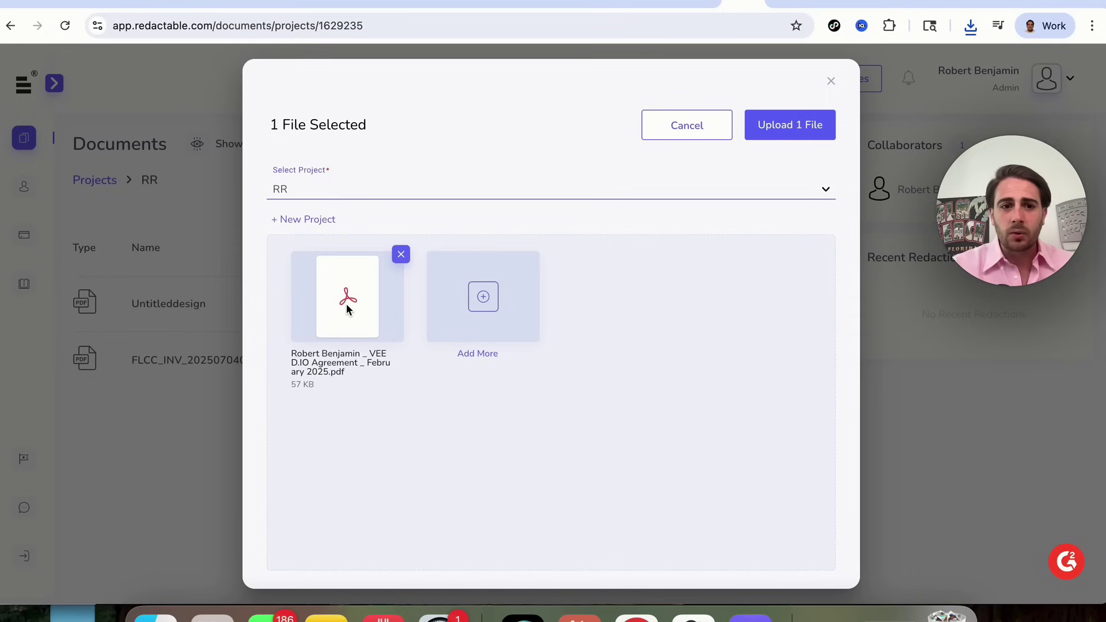
click(780, 126)
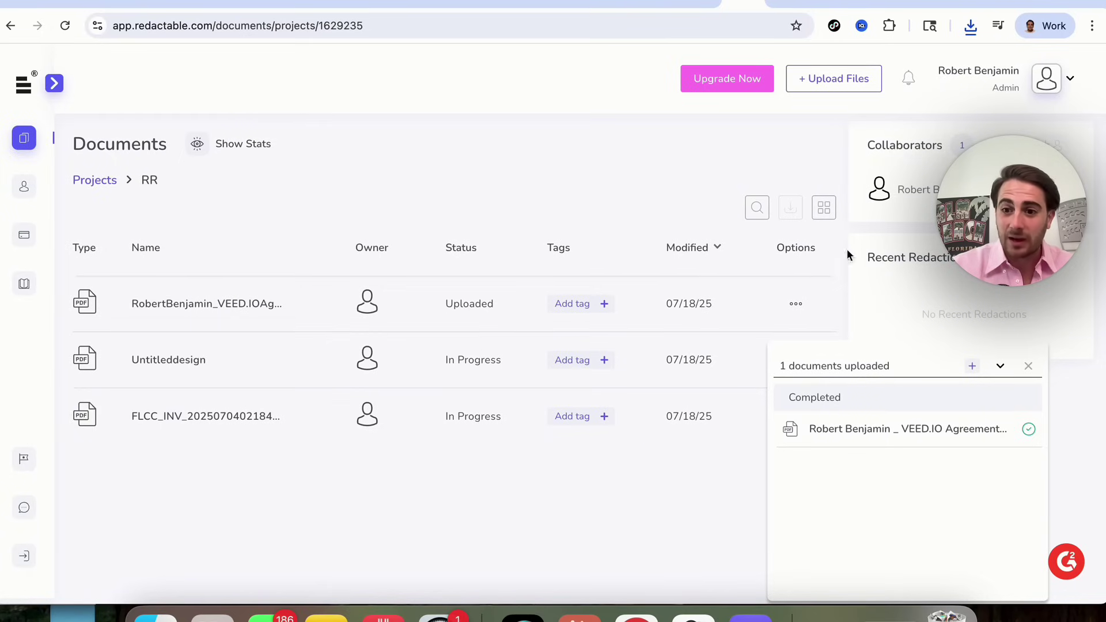
click(1029, 368)
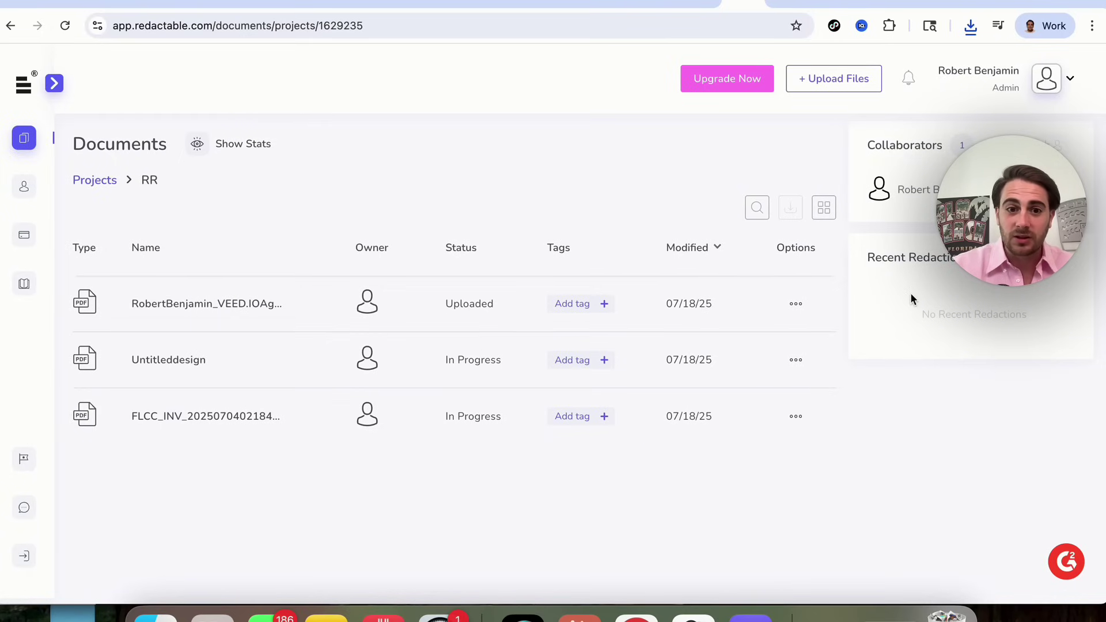
Open the uploaded VEED.IO agreement, run an auto redaction, and redact all suggested items.
click(210, 306)
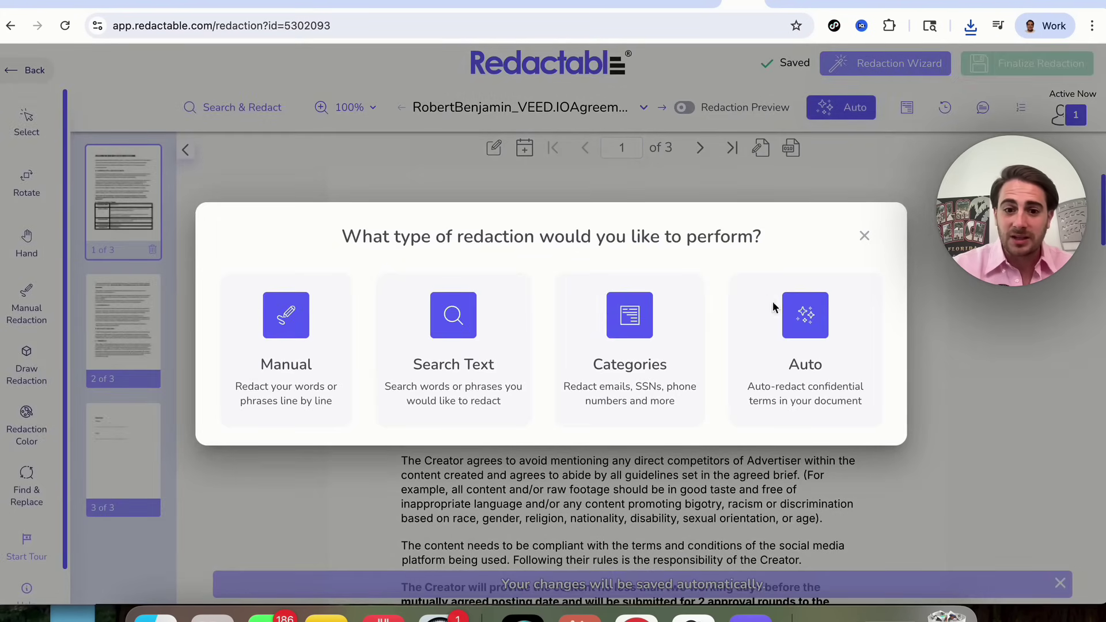
click(817, 328)
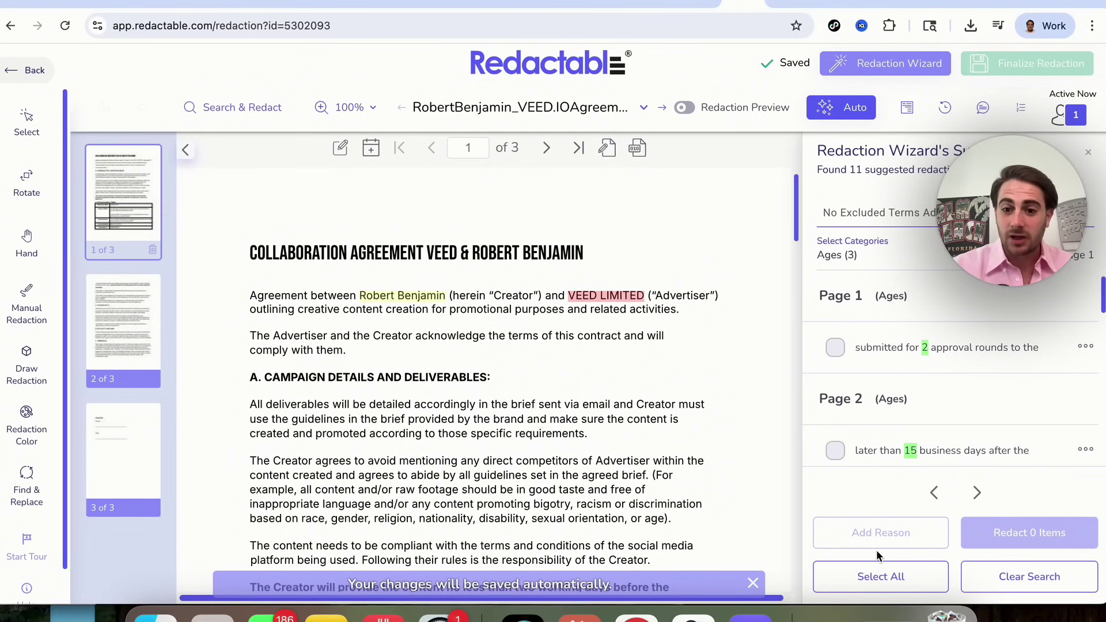
click(869, 577)
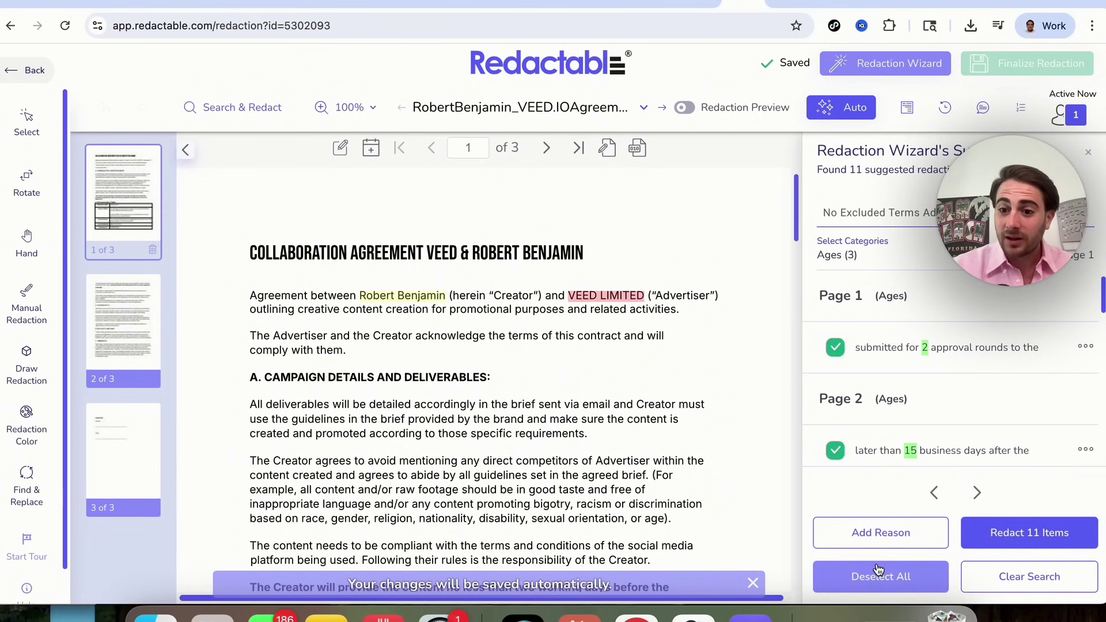
click(1044, 533)
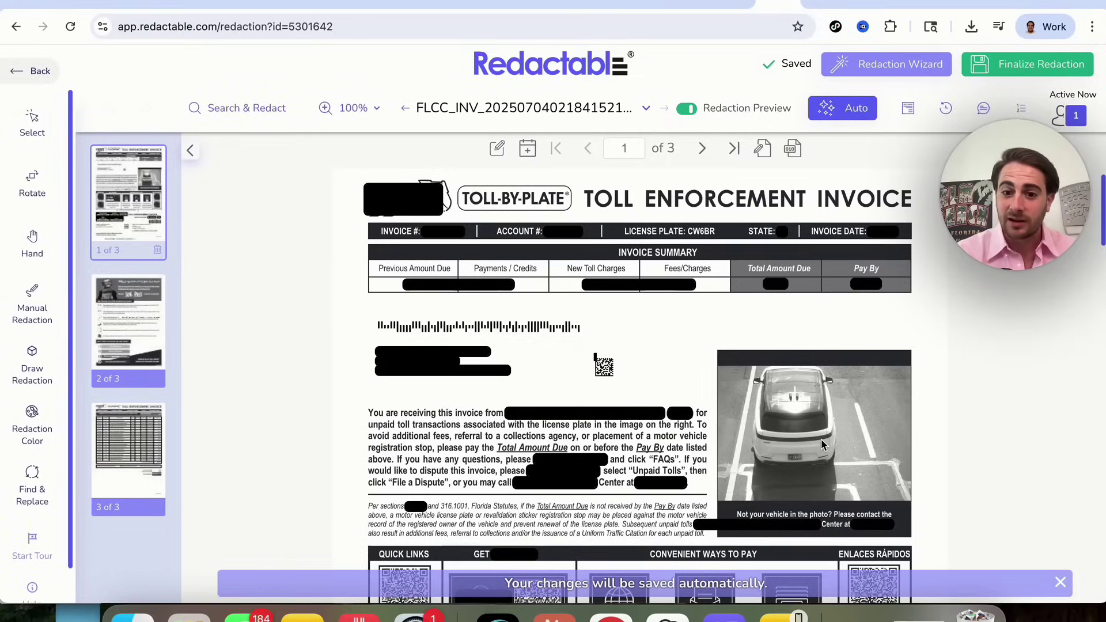
Review the redactions across the first page of the toll enforcement invoice, down to its payment slip.
scroll(821, 439, down, 1)
scroll(823, 444, down, 2)
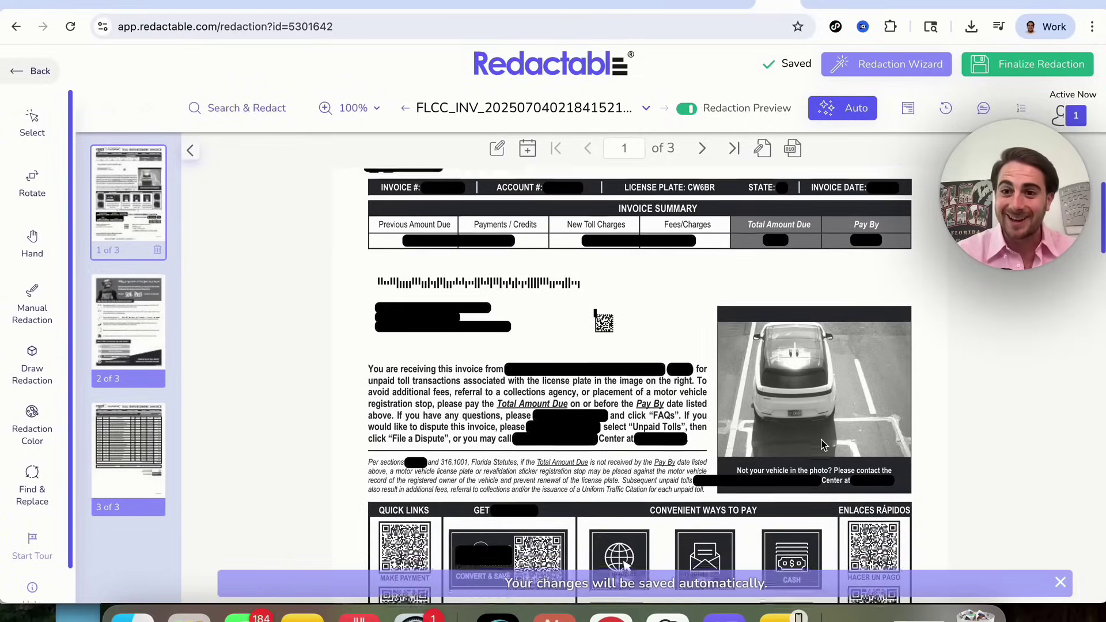
scroll(739, 429, up, 3)
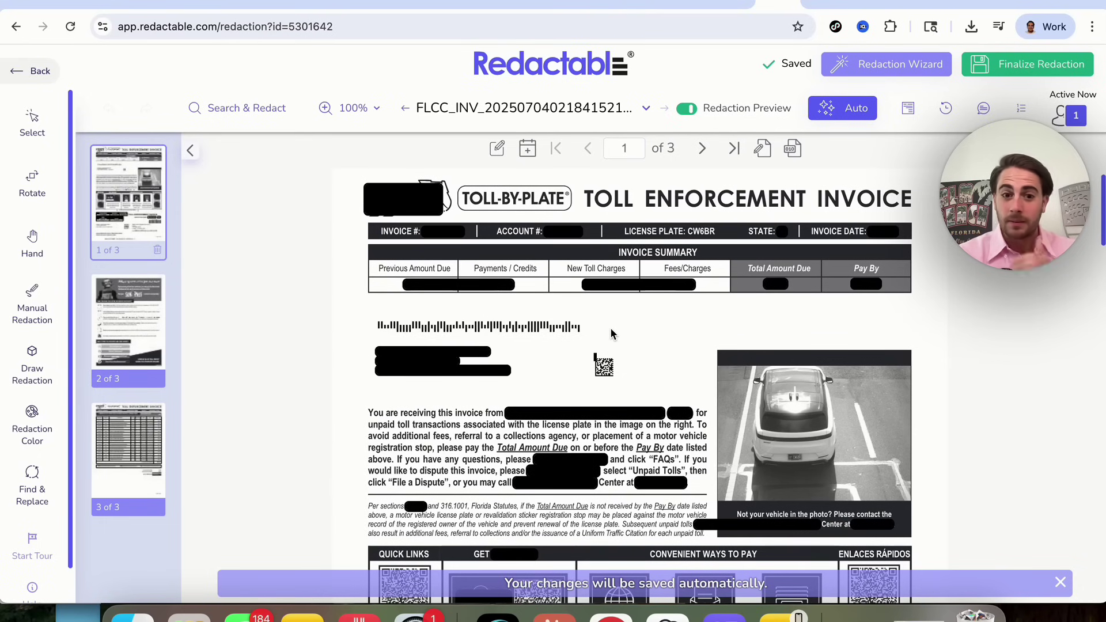
scroll(612, 334, down, 4)
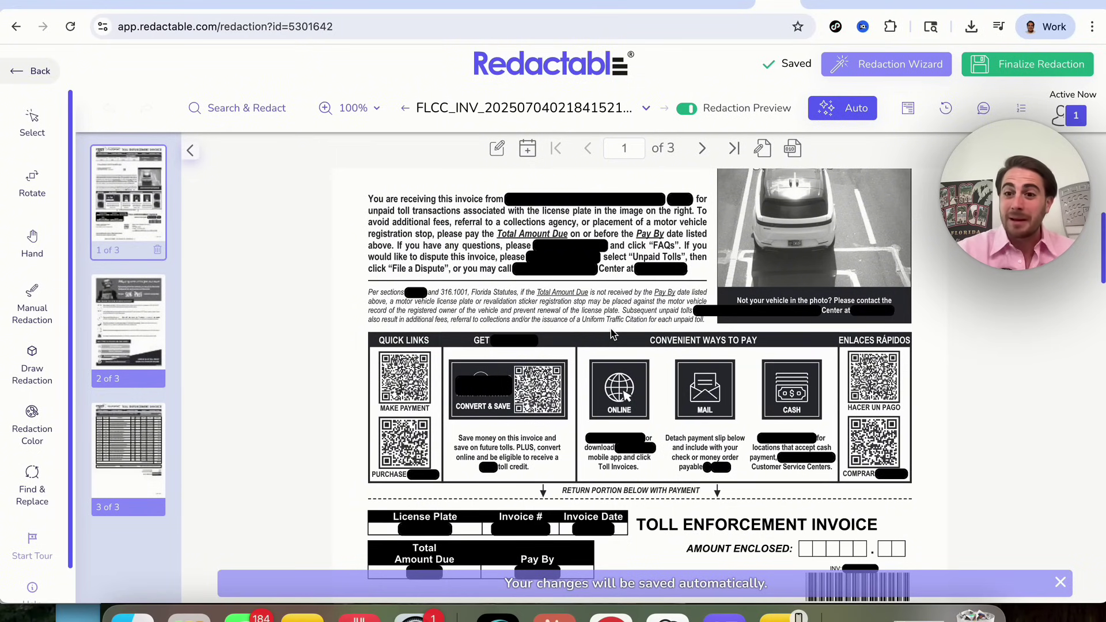
scroll(612, 335, down, 1)
scroll(613, 416, down, 4)
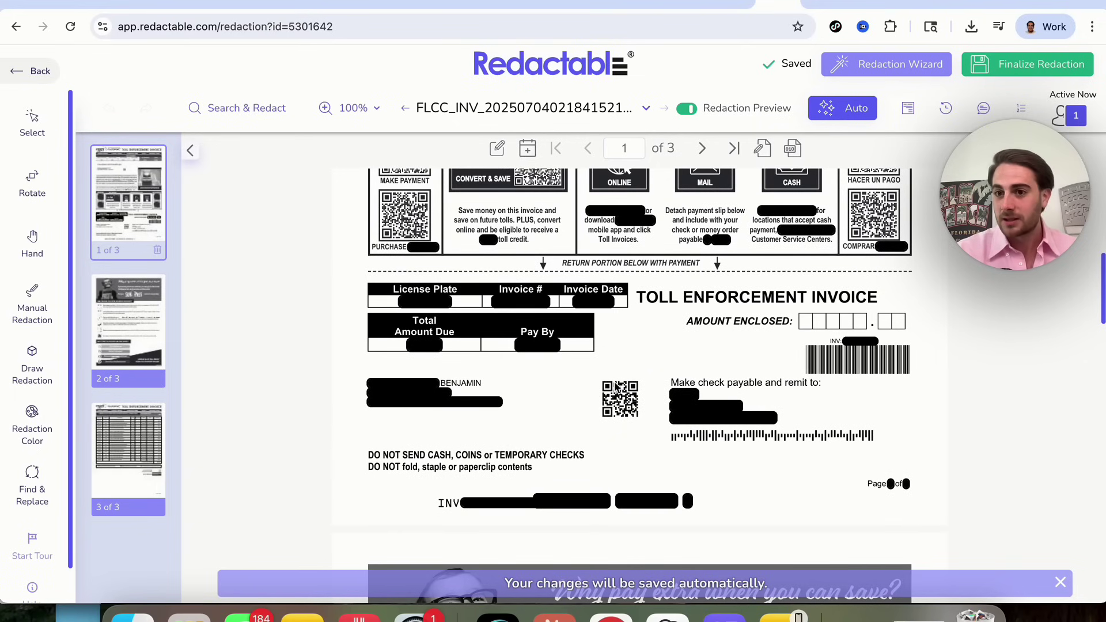
scroll(616, 386, up, 8)
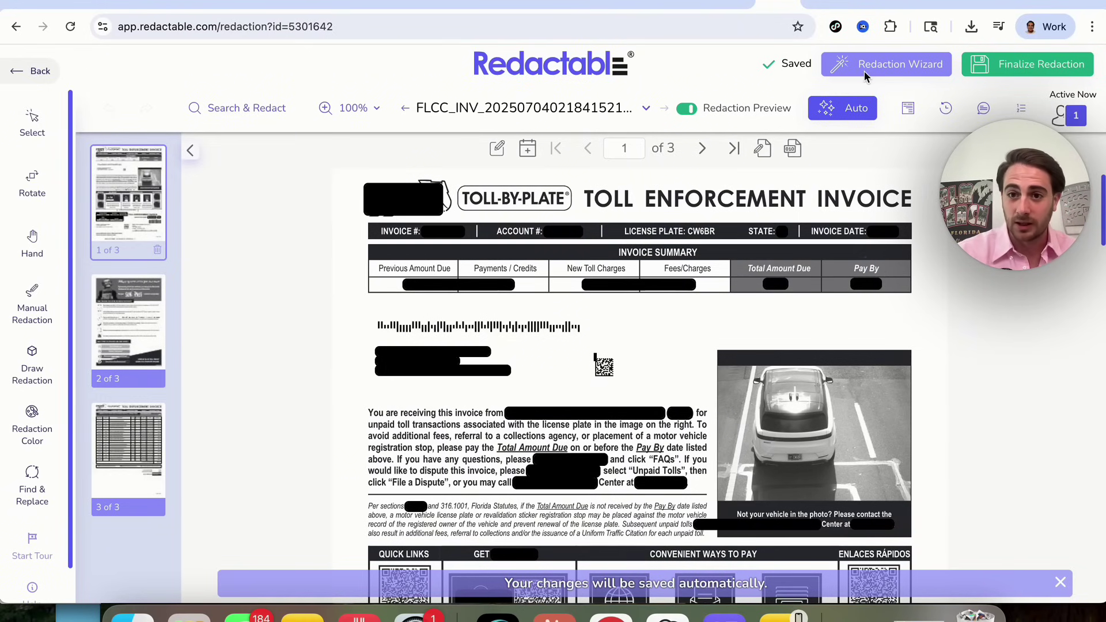
Open category-based redaction for the toll invoice through the Redaction Wizard and select the Face Detection category.
click(884, 68)
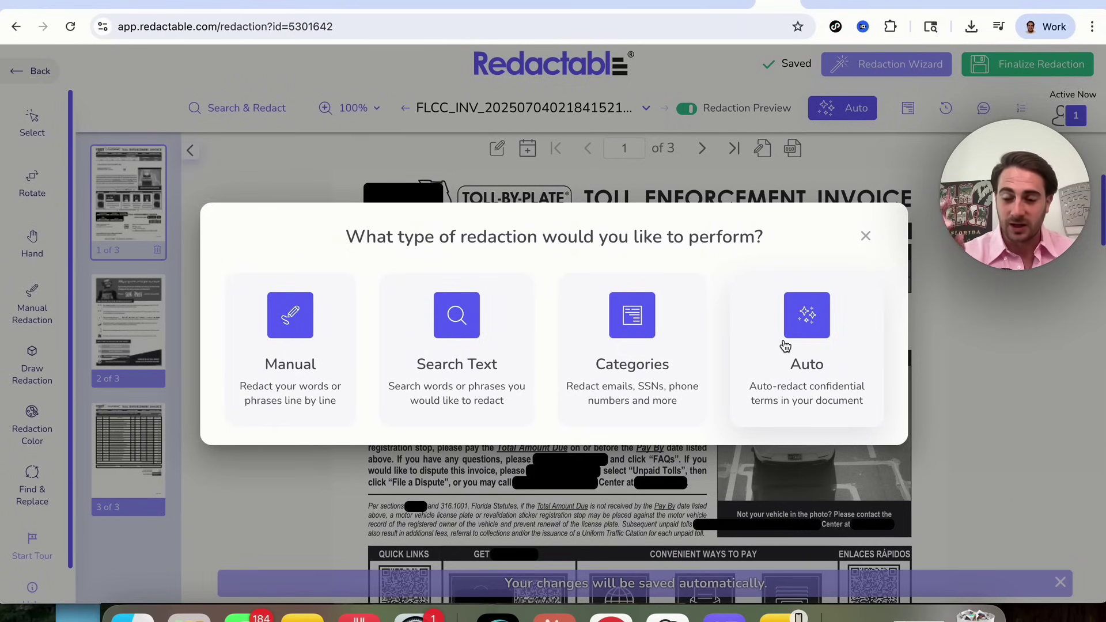
click(672, 334)
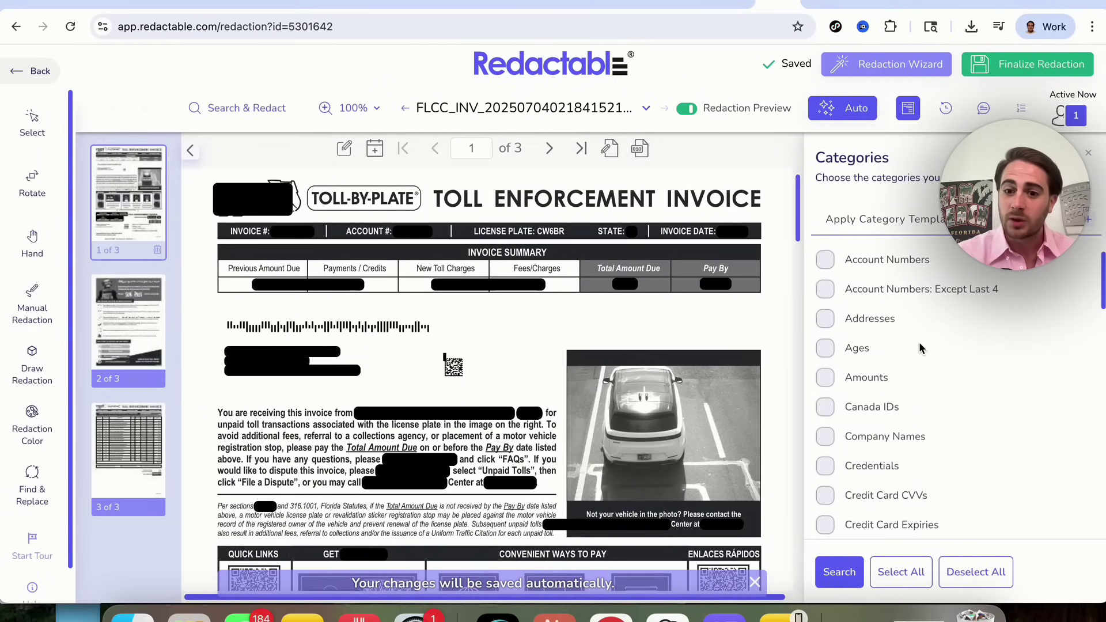
scroll(920, 343, down, 5)
scroll(918, 341, down, 3)
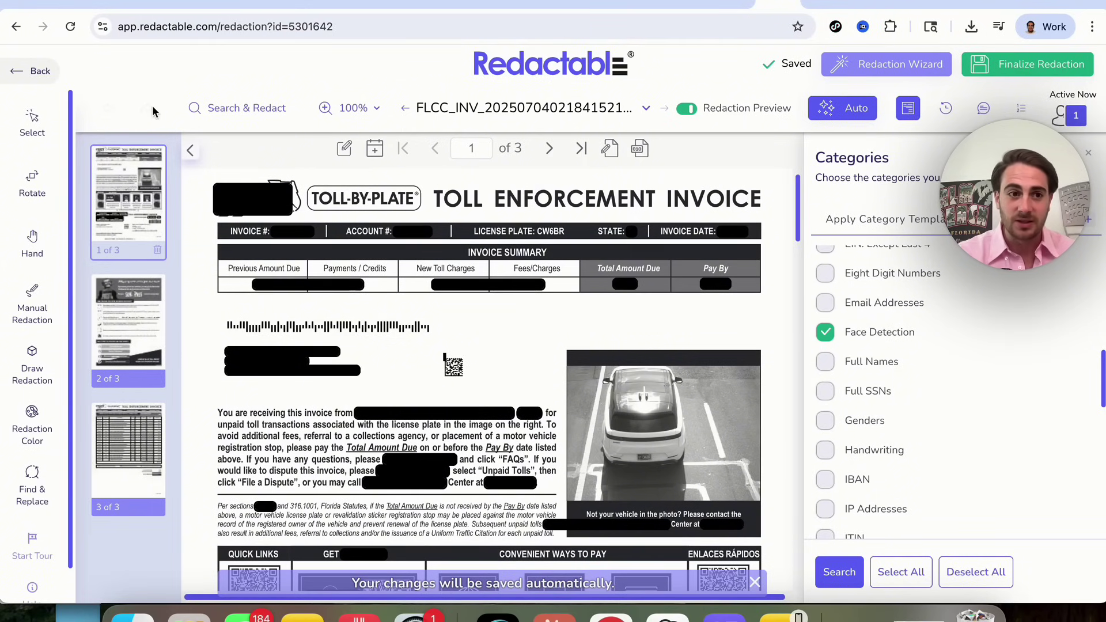
Return to the RR project's documents, open the Untitleddesign PDF, and dismiss the redaction type choice.
click(37, 71)
click(253, 303)
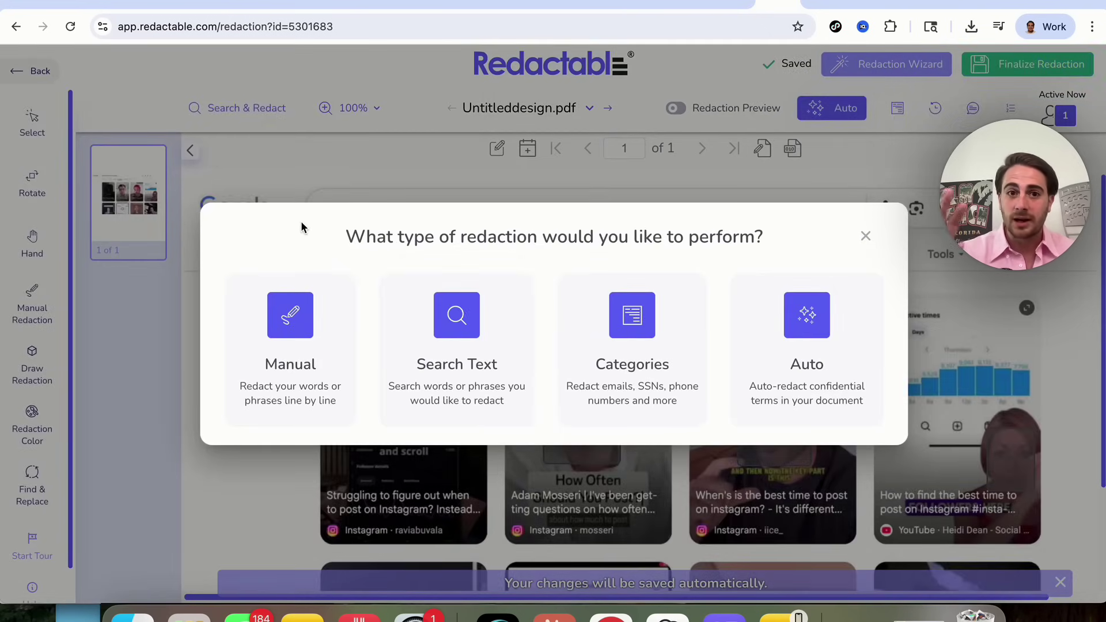
scroll(316, 188, left, 5)
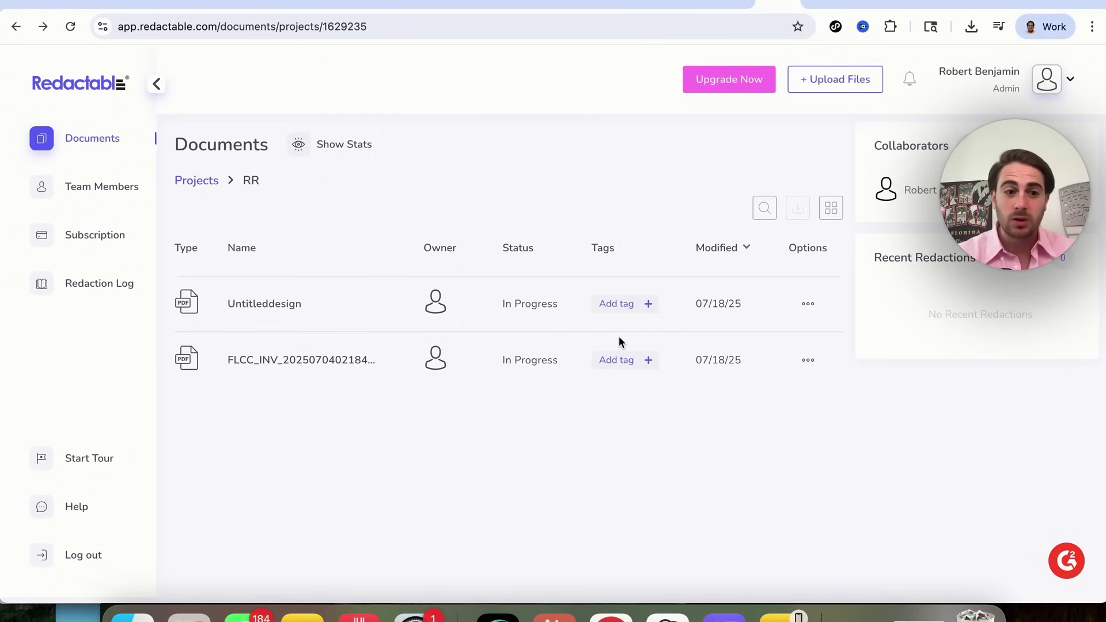
click(255, 312)
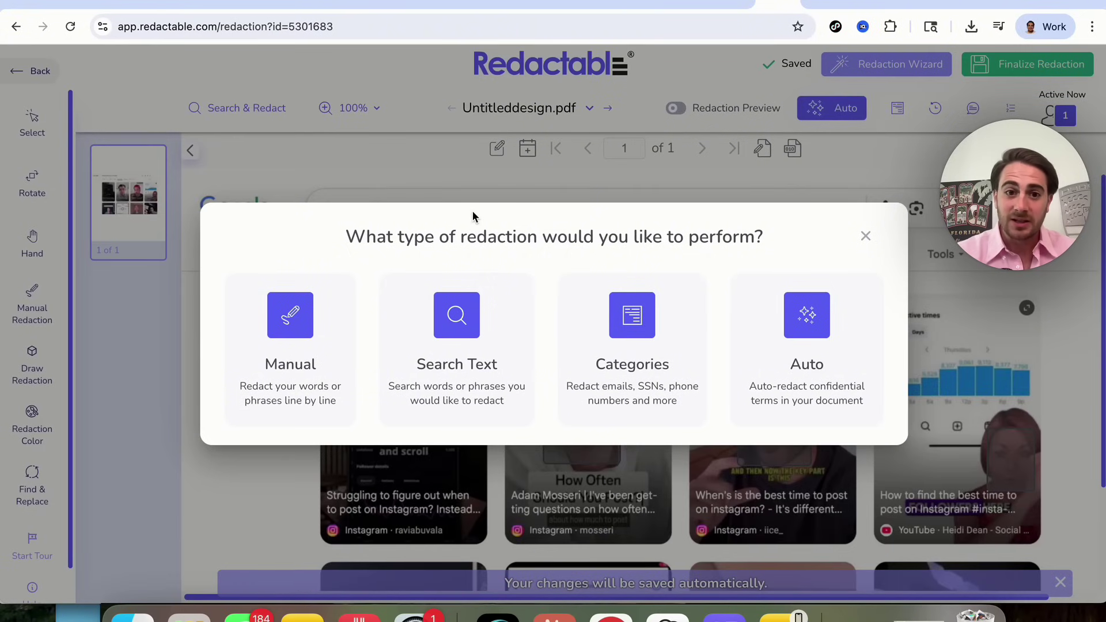
click(399, 170)
Examine the face redaction boxes over the video thumbnails in Untitleddesign.pdf and look through the available redaction tools.
scroll(614, 344, down, 3)
click(613, 340)
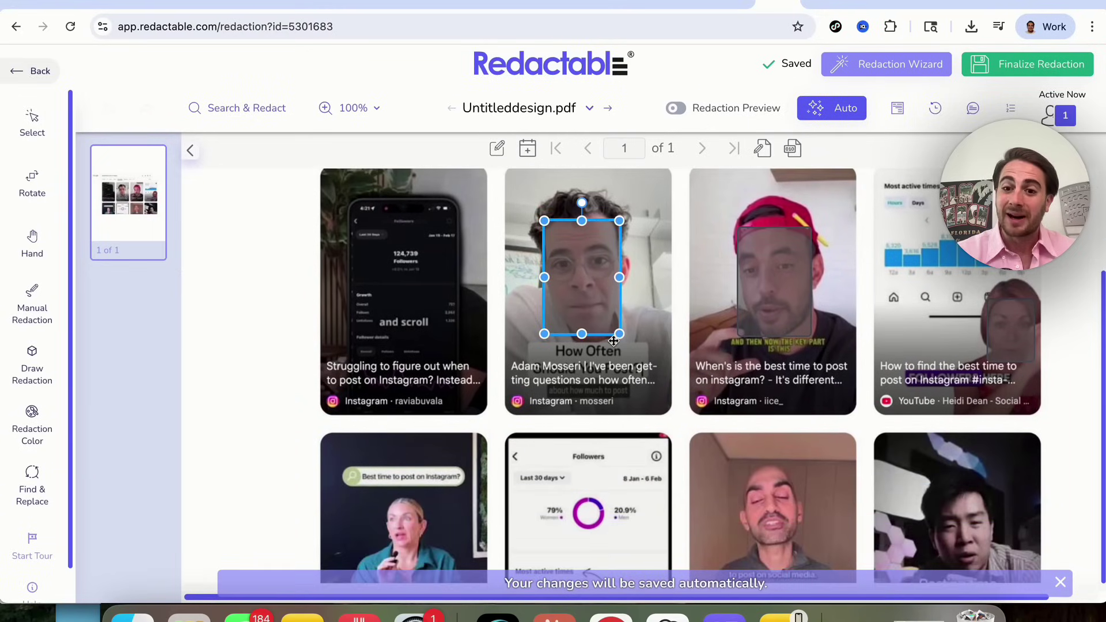
scroll(614, 344, up, 3)
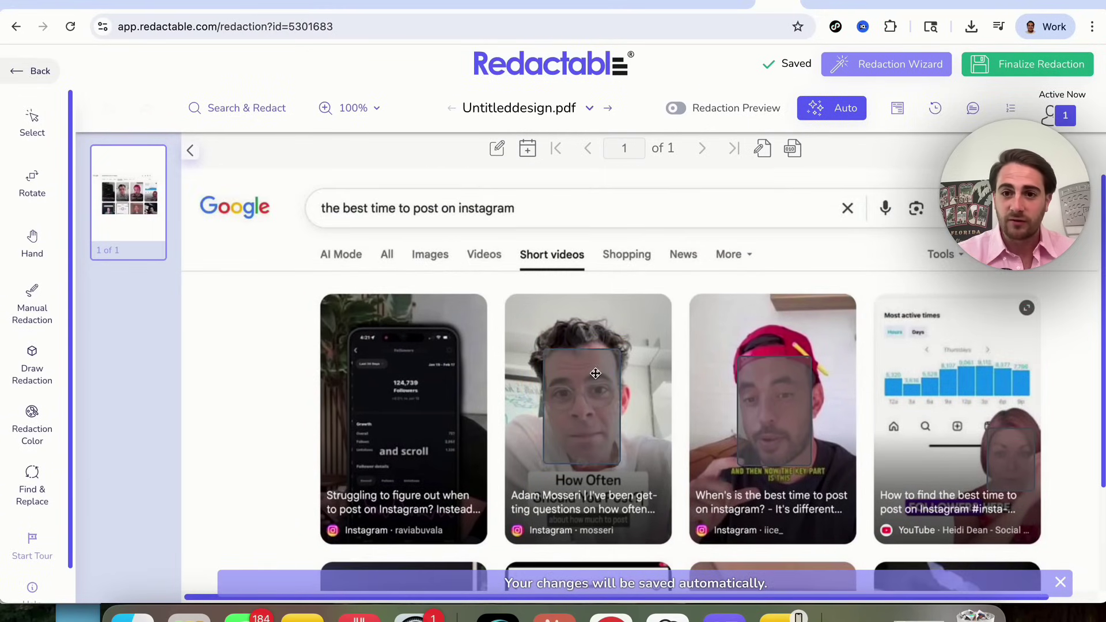
click(859, 120)
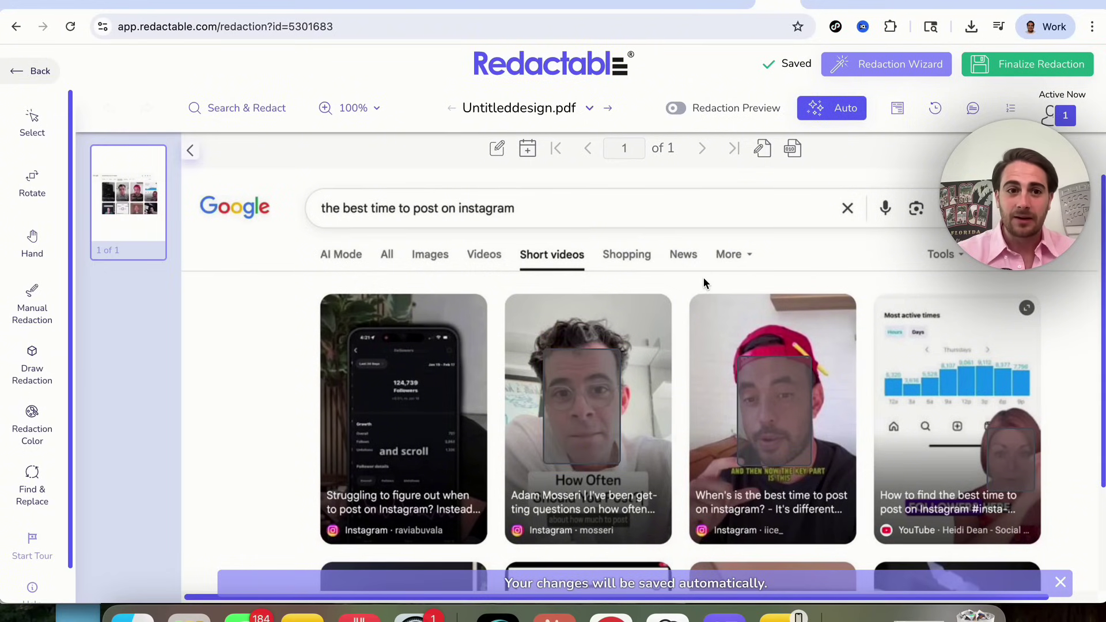
scroll(662, 343, down, 3)
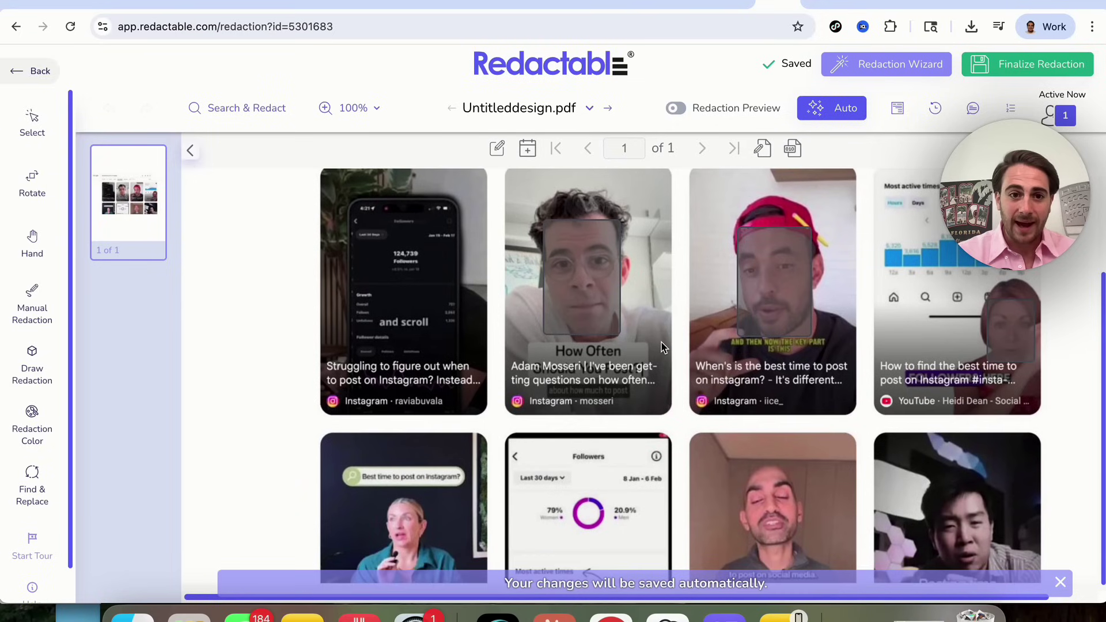
scroll(662, 347, up, 3)
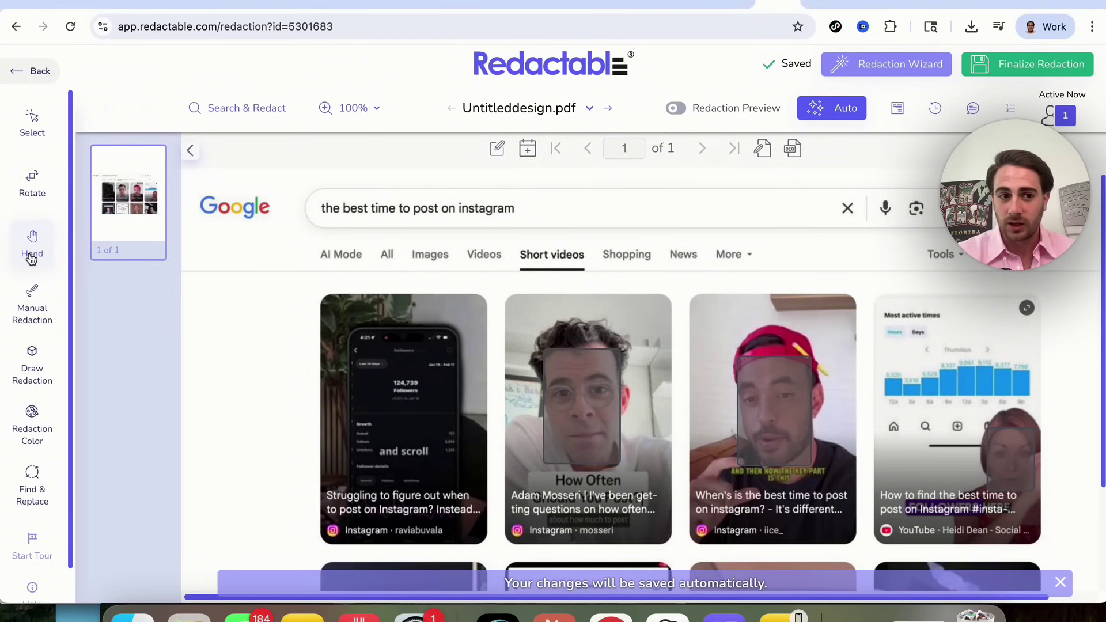
scroll(26, 316, down, 1)
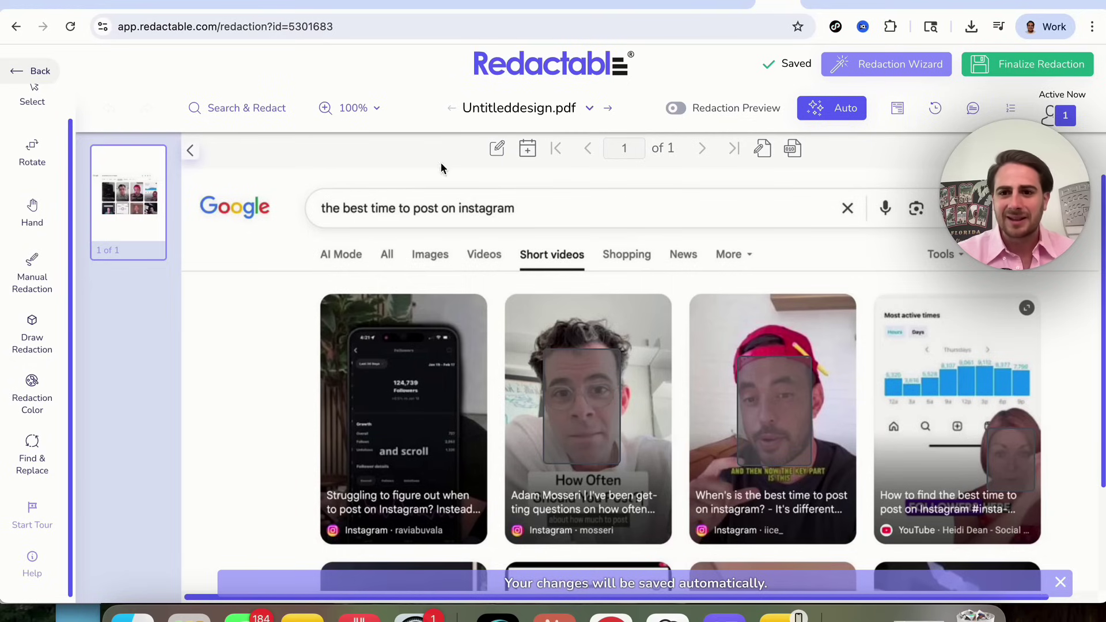
Open category-based redaction for Untitleddesign.pdf through the Redaction Wizard, look through the categories down to Face Detection, and close the list.
click(826, 114)
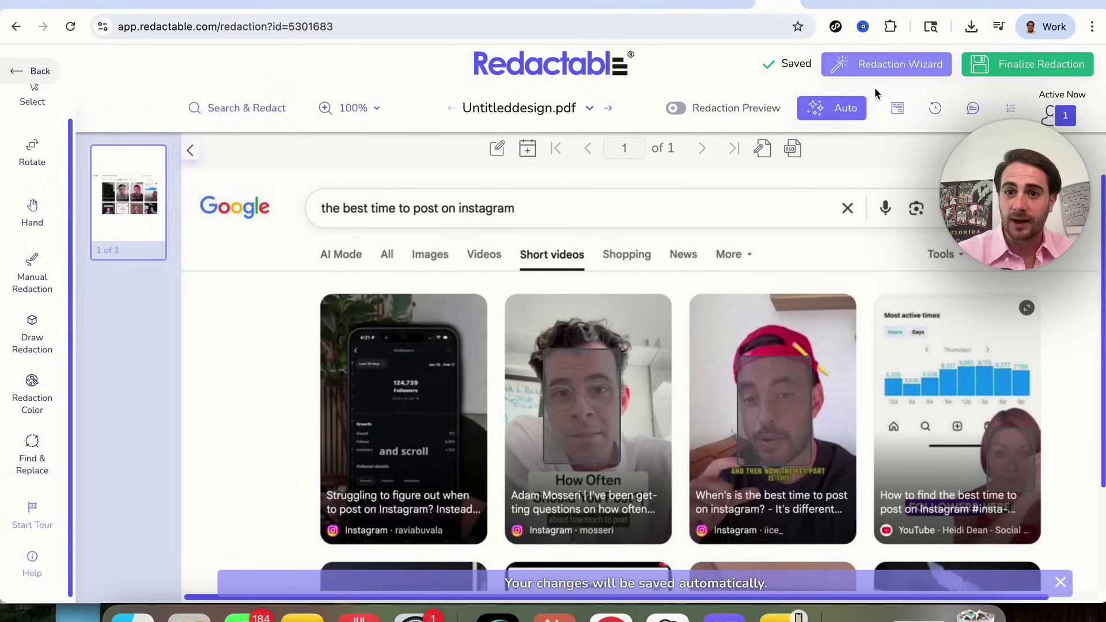
click(881, 68)
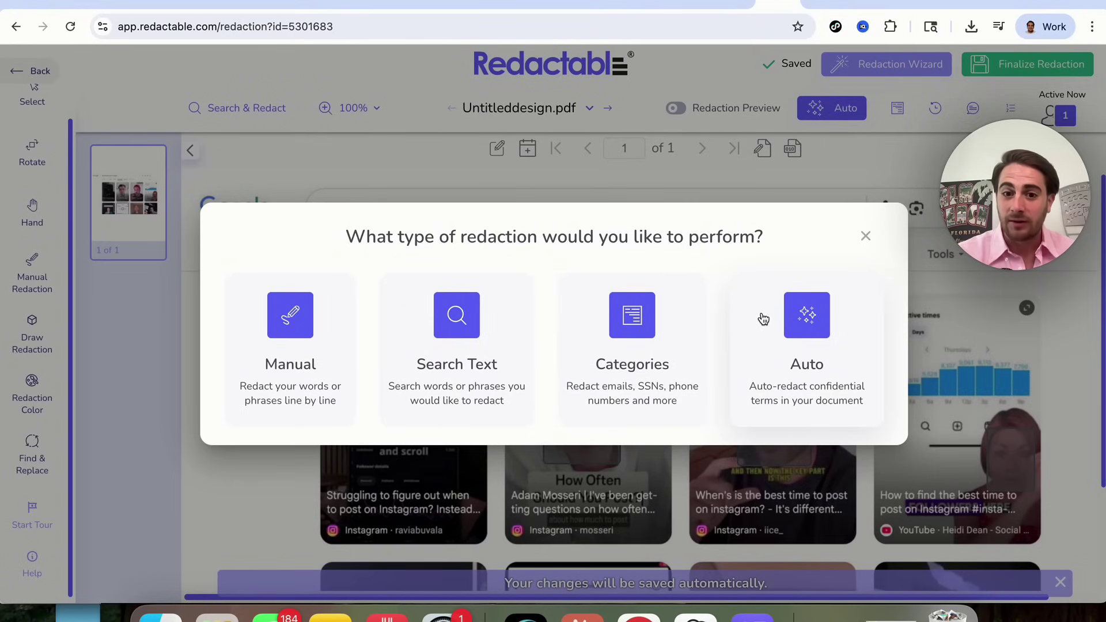
click(657, 326)
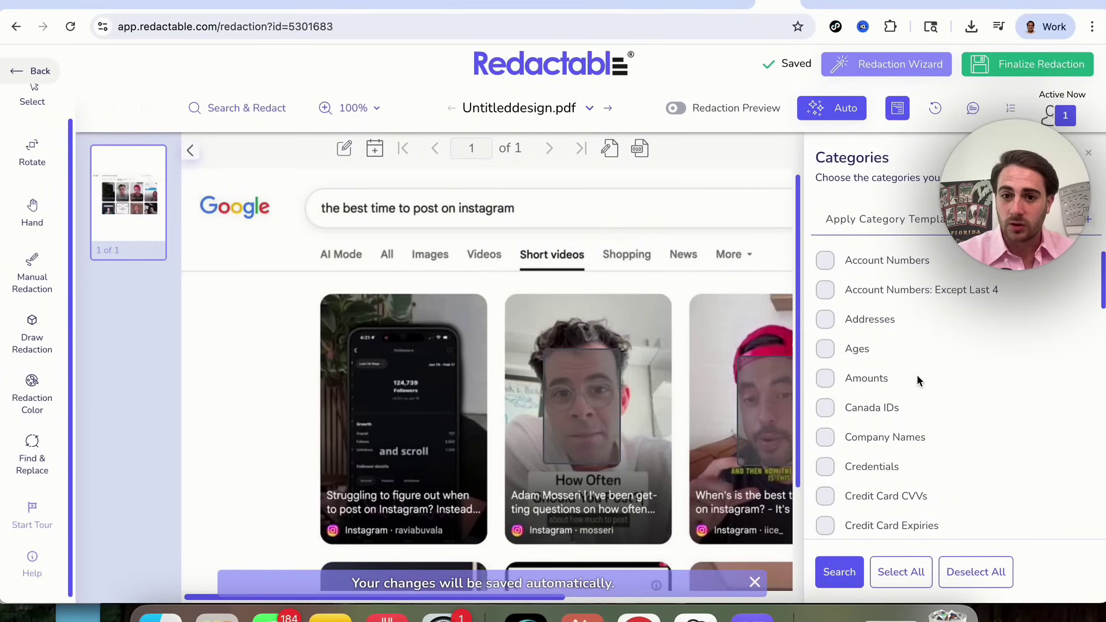
scroll(917, 375, down, 8)
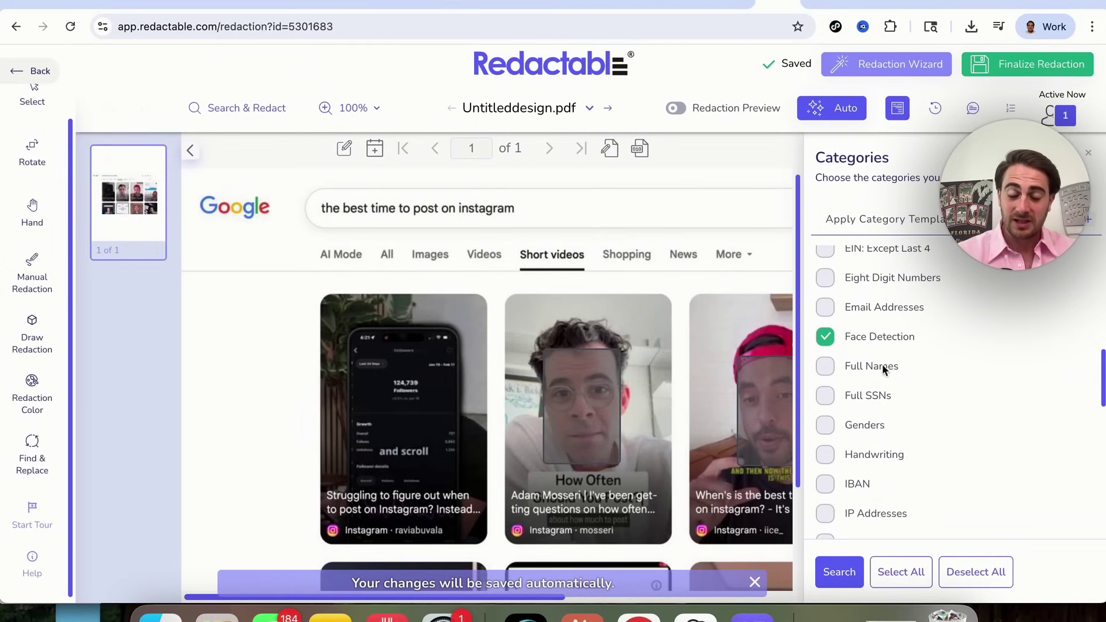
click(1087, 156)
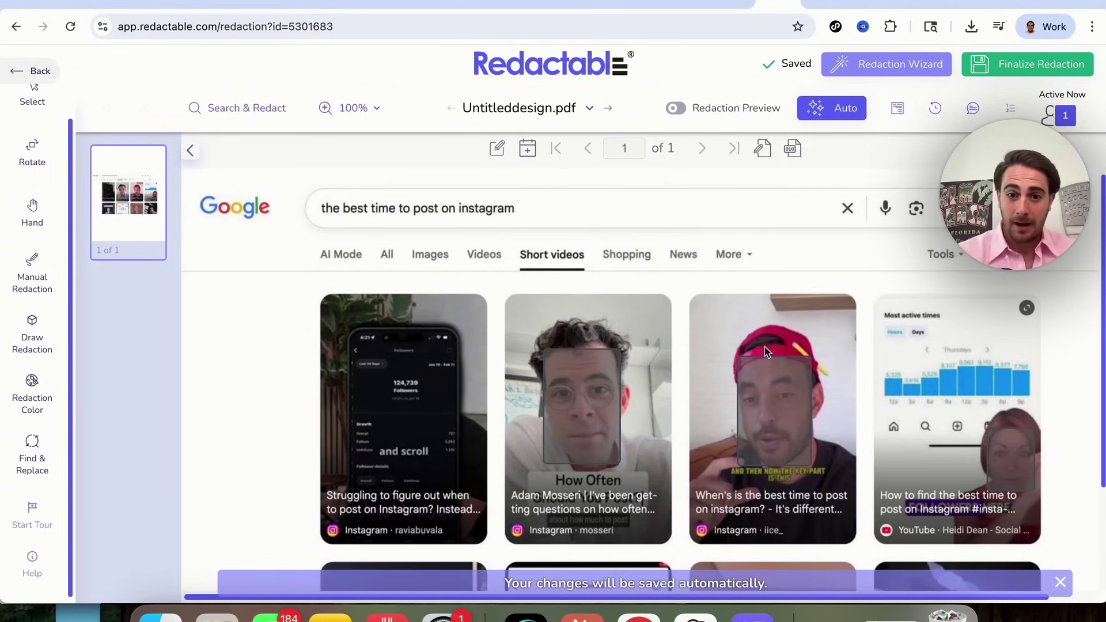
Turn on the redaction preview for Untitleddesign.pdf and examine the face redactions over the video thumbnails.
scroll(665, 382, down, 3)
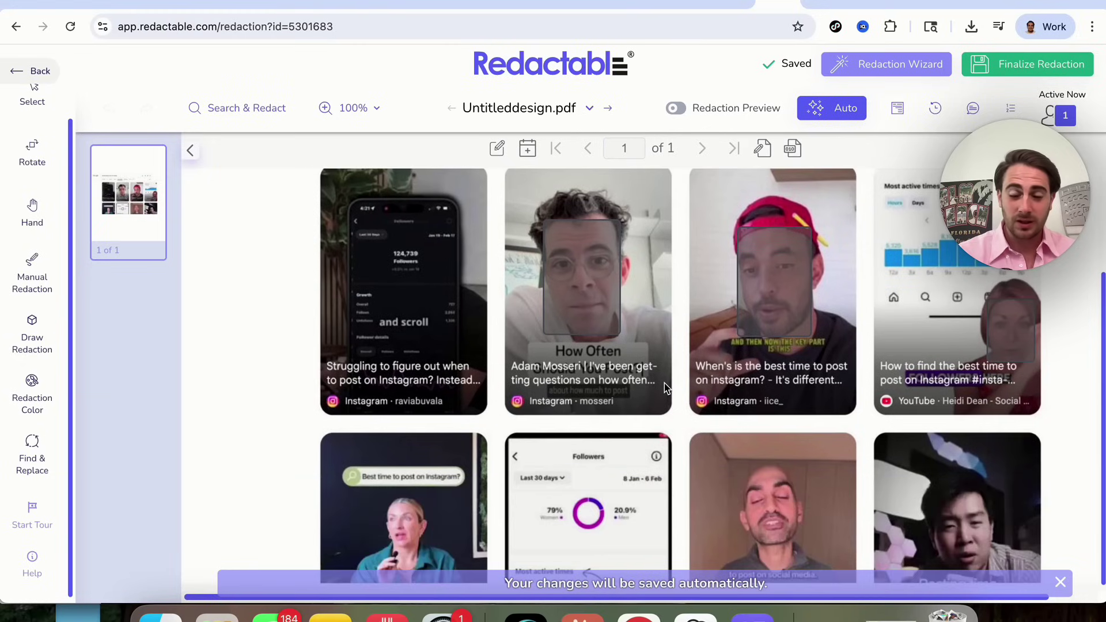
scroll(665, 383, up, 3)
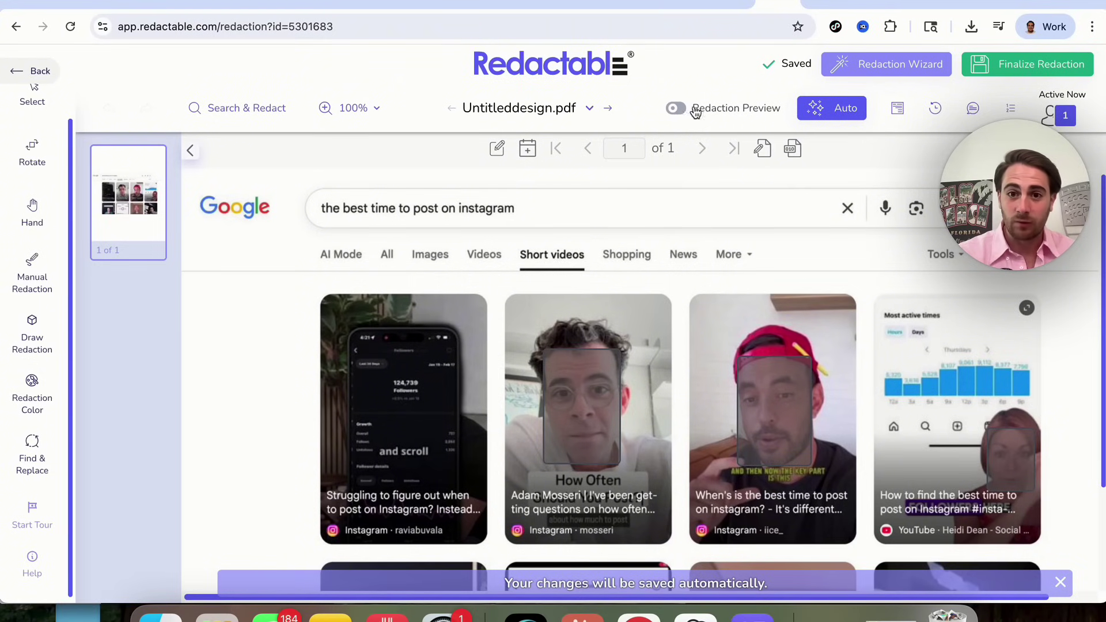
click(676, 109)
scroll(630, 391, down, 2)
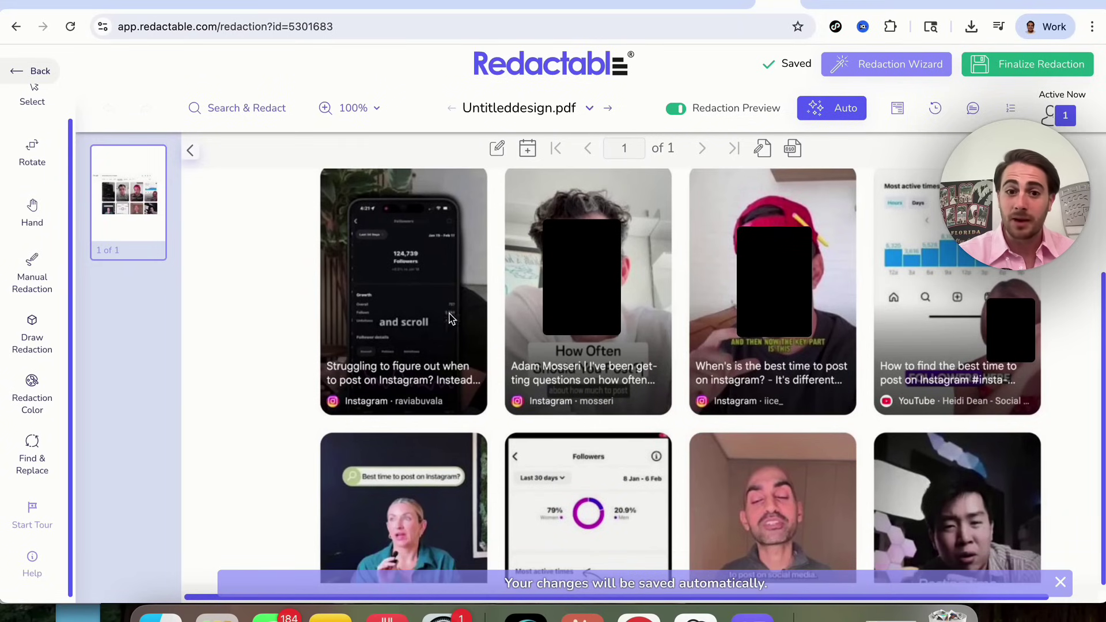
click(577, 296)
click(778, 193)
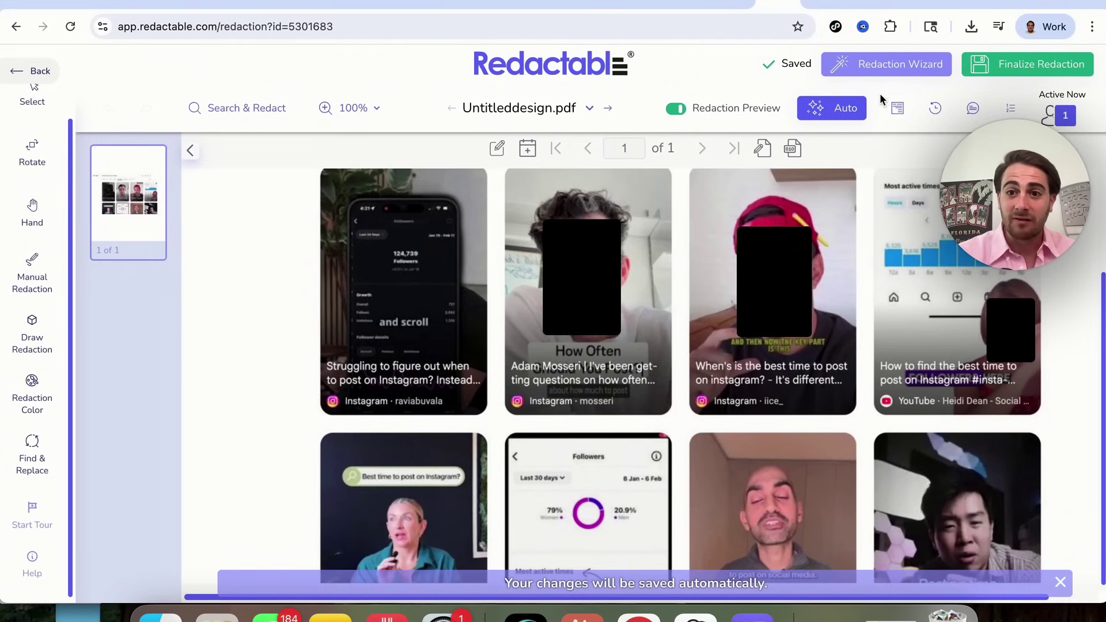
Run an automatic redaction search on Untitleddesign.pdf and review the suggestions from Amounts through Six Digit Numbers.
click(853, 108)
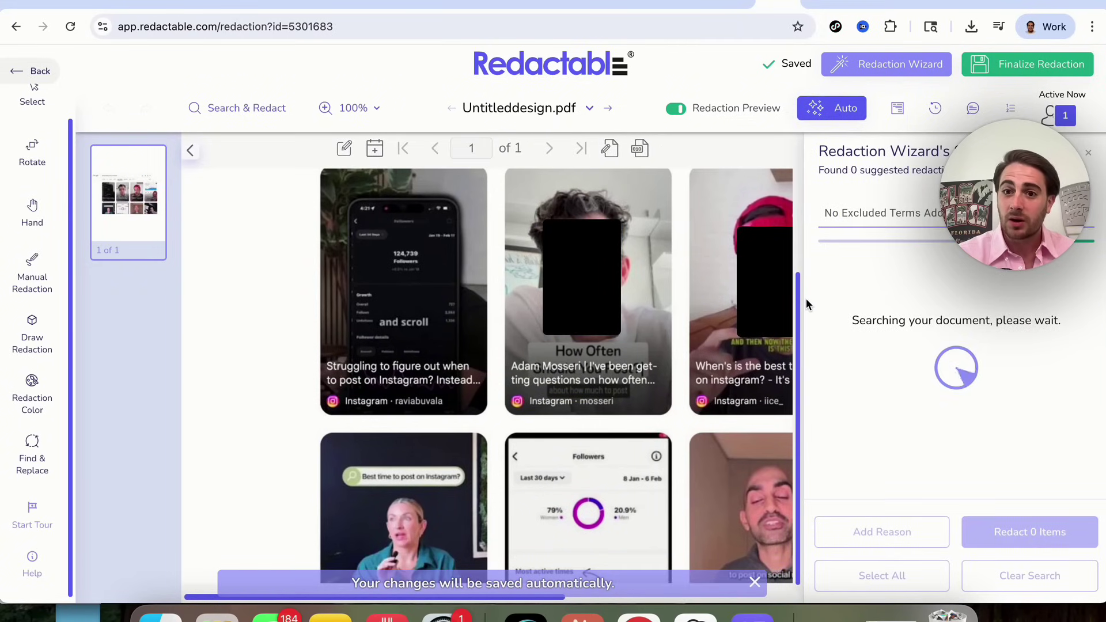
scroll(893, 281, down, 6)
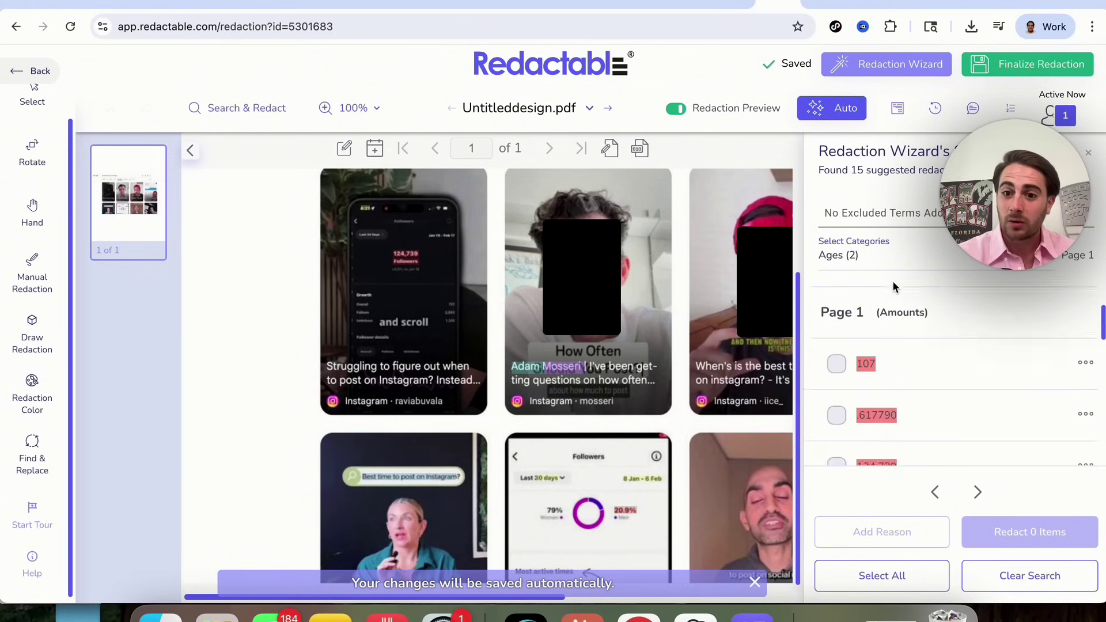
scroll(895, 381, down, 10)
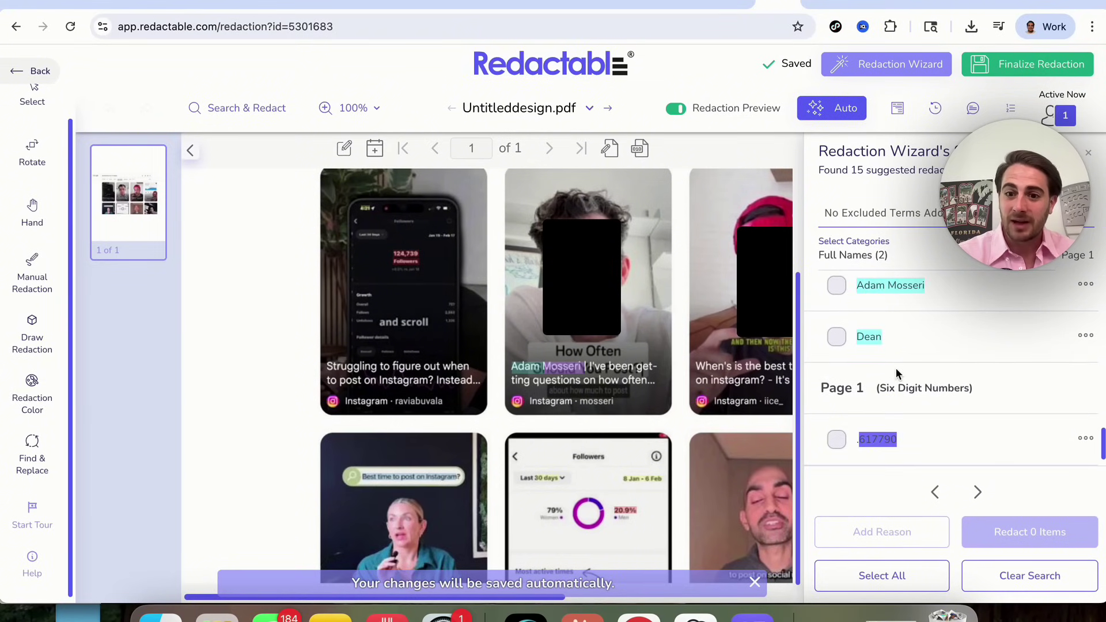
scroll(900, 419, up, 8)
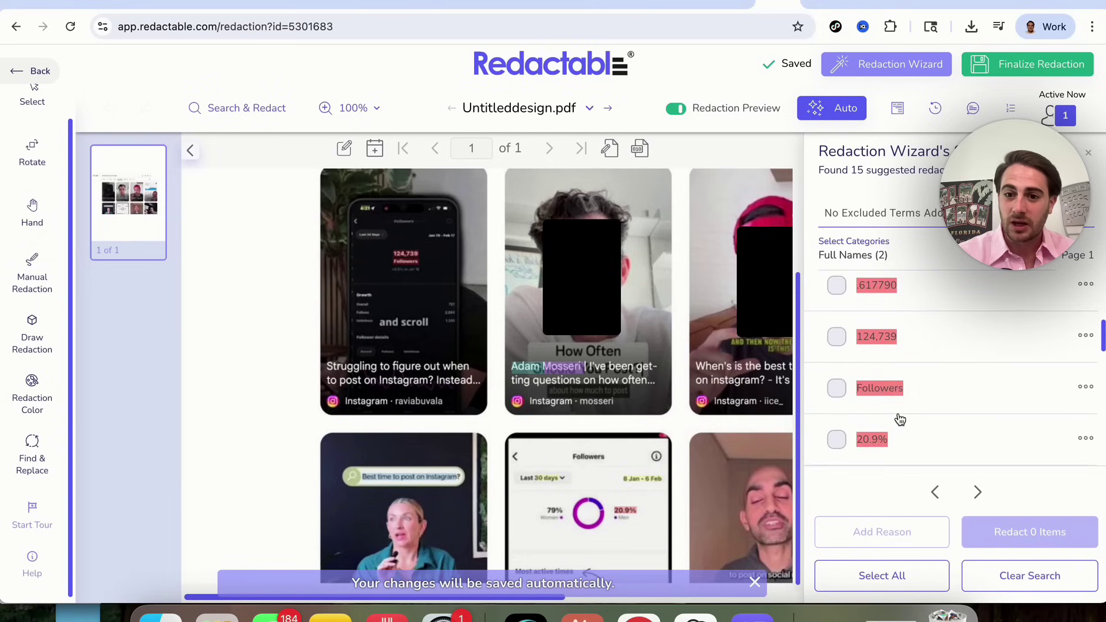
scroll(900, 419, down, 8)
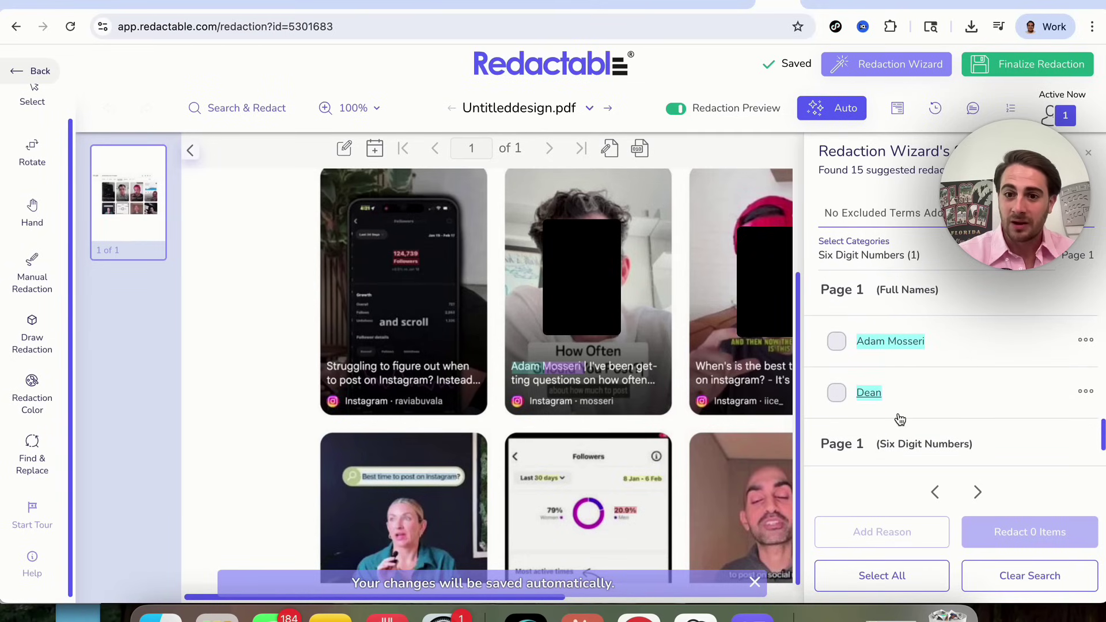
Select both suggestions in the Full Names category and redact them.
click(838, 345)
click(837, 395)
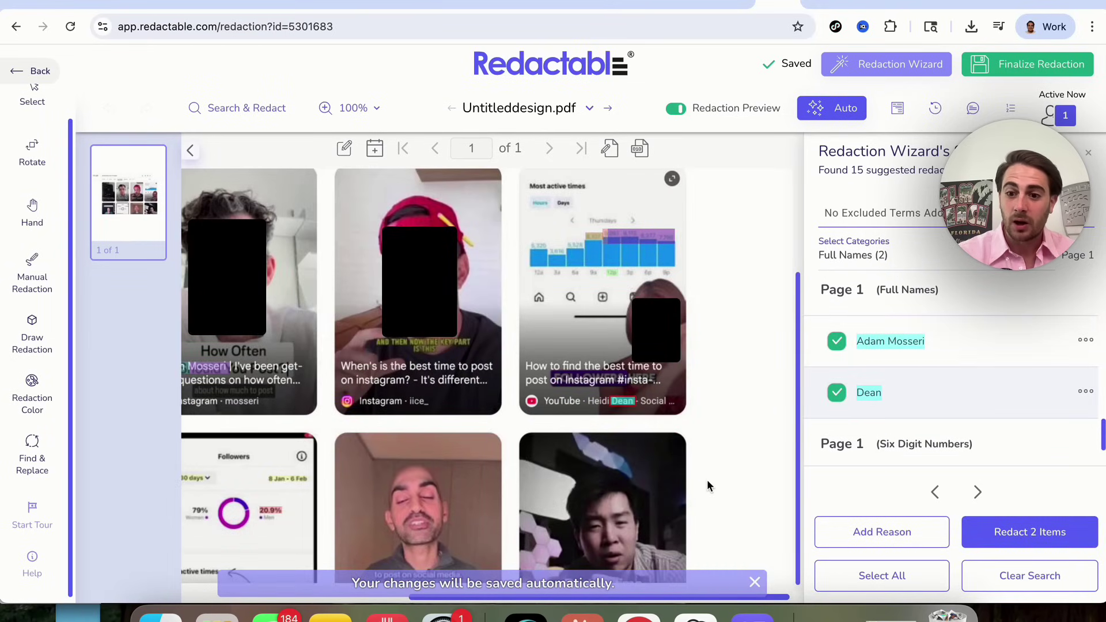
click(969, 524)
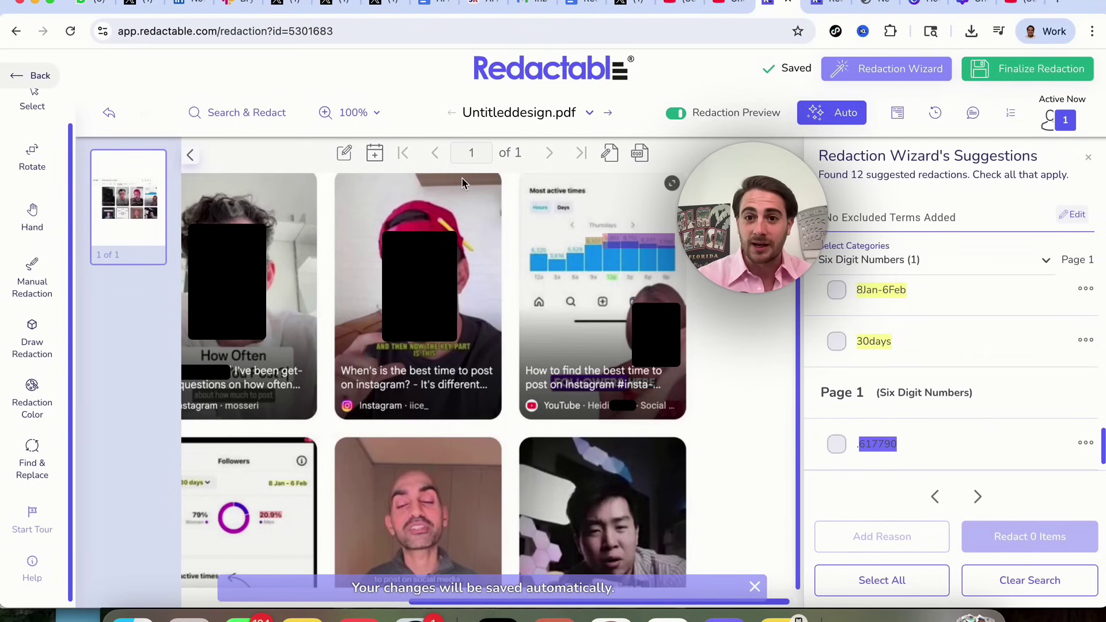
Return to the RR project's documents, look at the import sources for uploading more files, and close the upload dialog.
key(super+bracketleft)
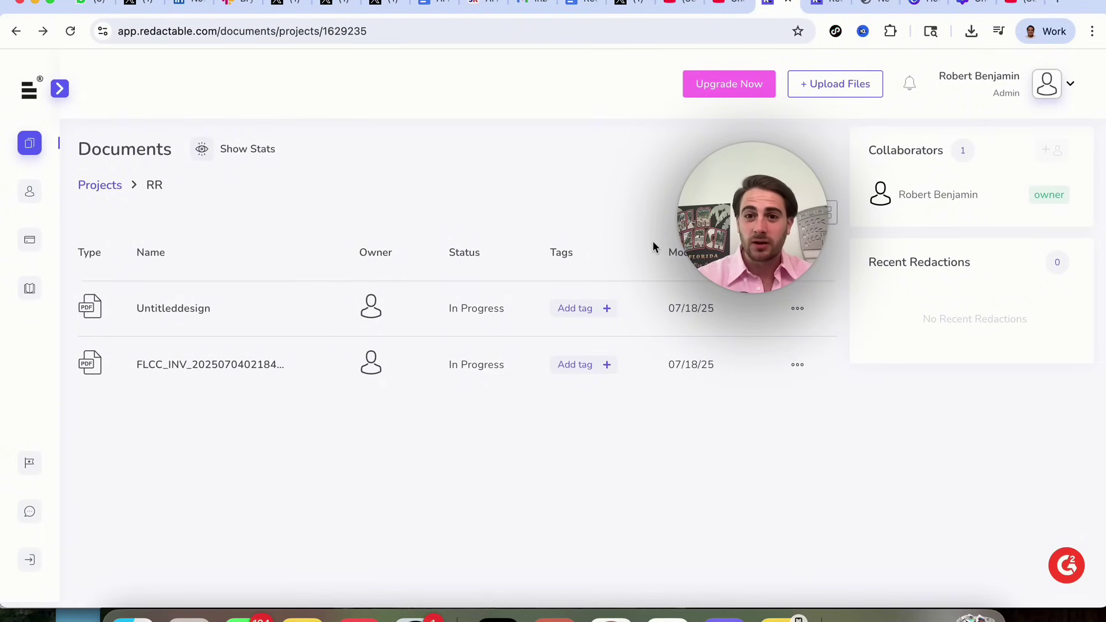
click(840, 85)
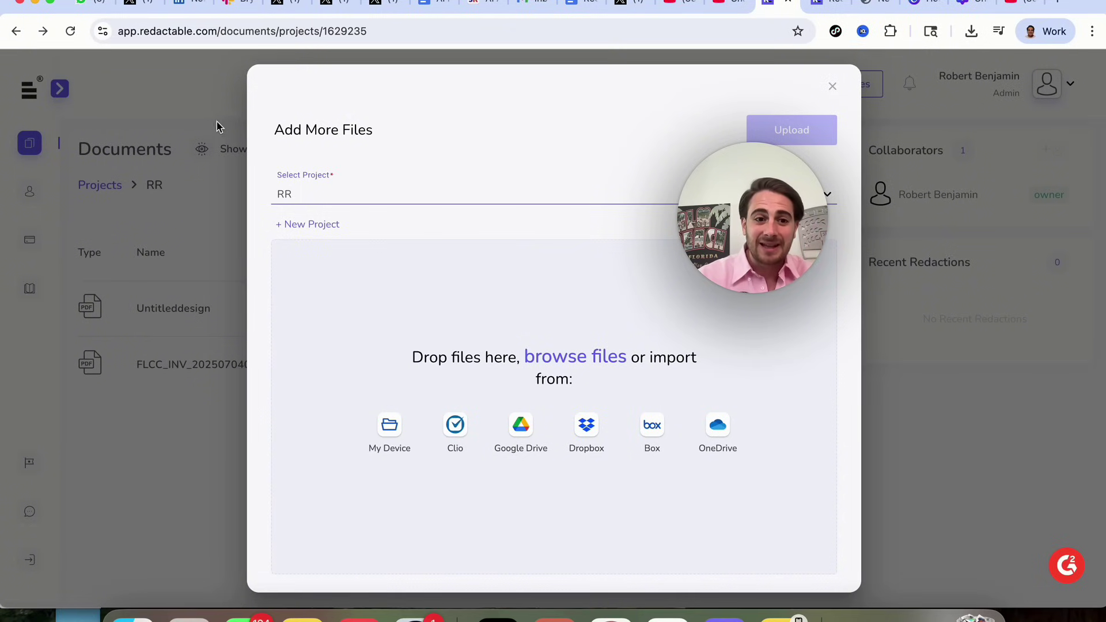
click(833, 90)
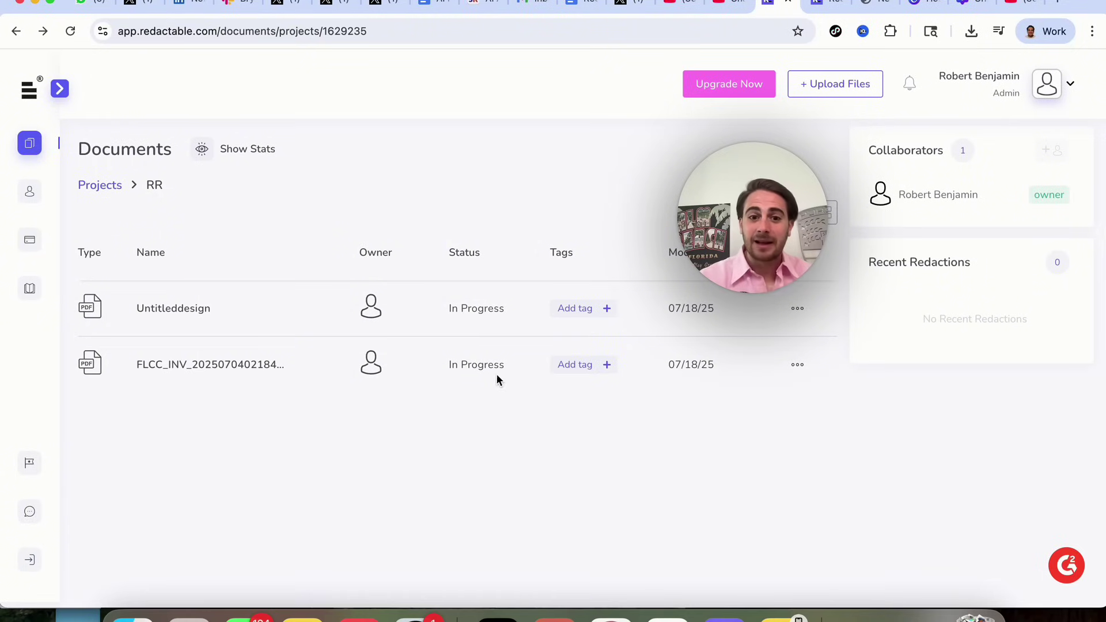
Open the toll enforcement invoice from the RR project and review the previewed redactions down its first page to the payment slip.
click(231, 363)
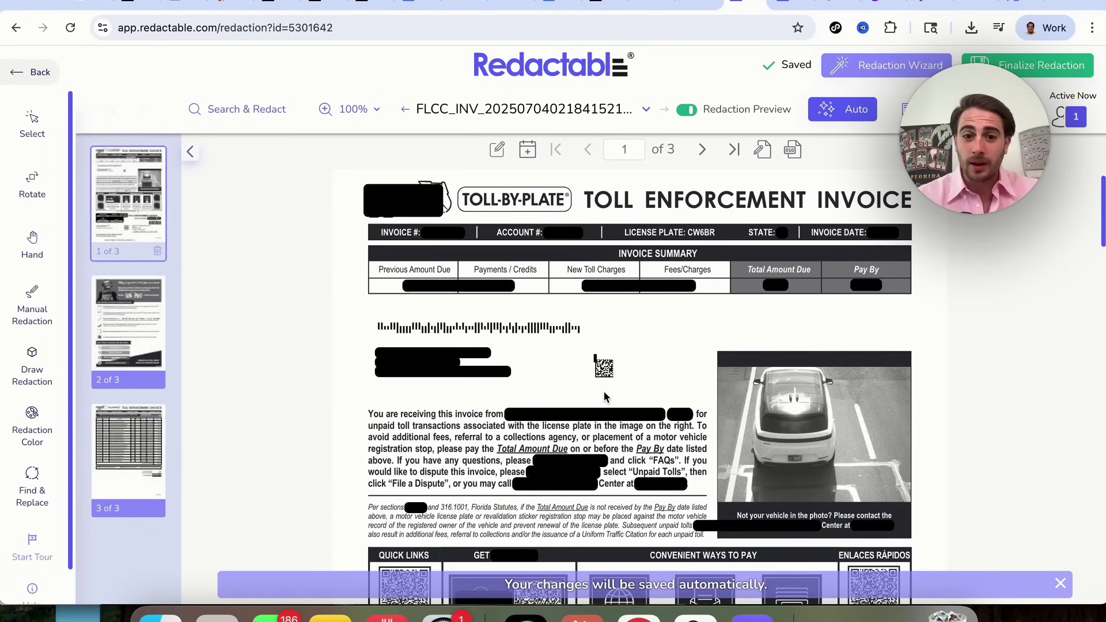
scroll(606, 397, down, 2)
scroll(606, 398, up, 2)
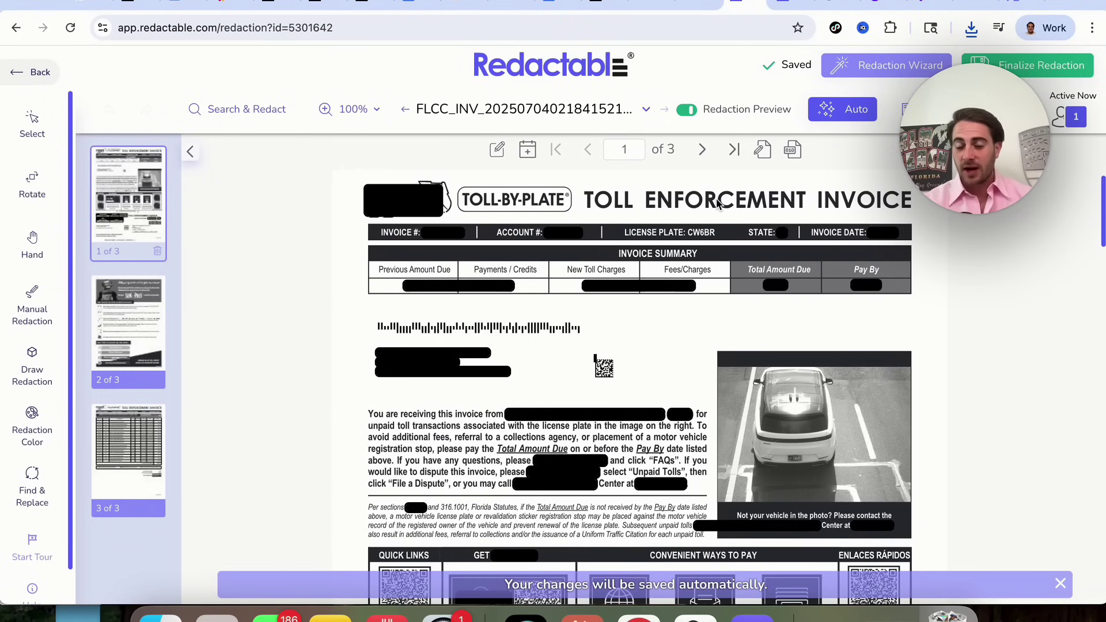
scroll(681, 289, down, 4)
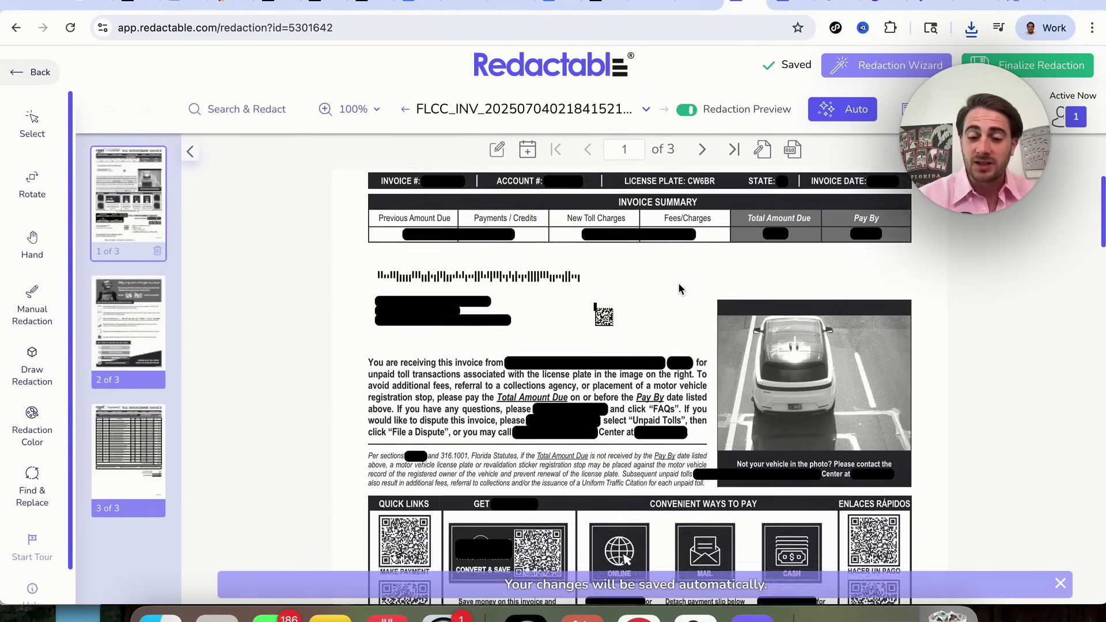
scroll(680, 289, down, 4)
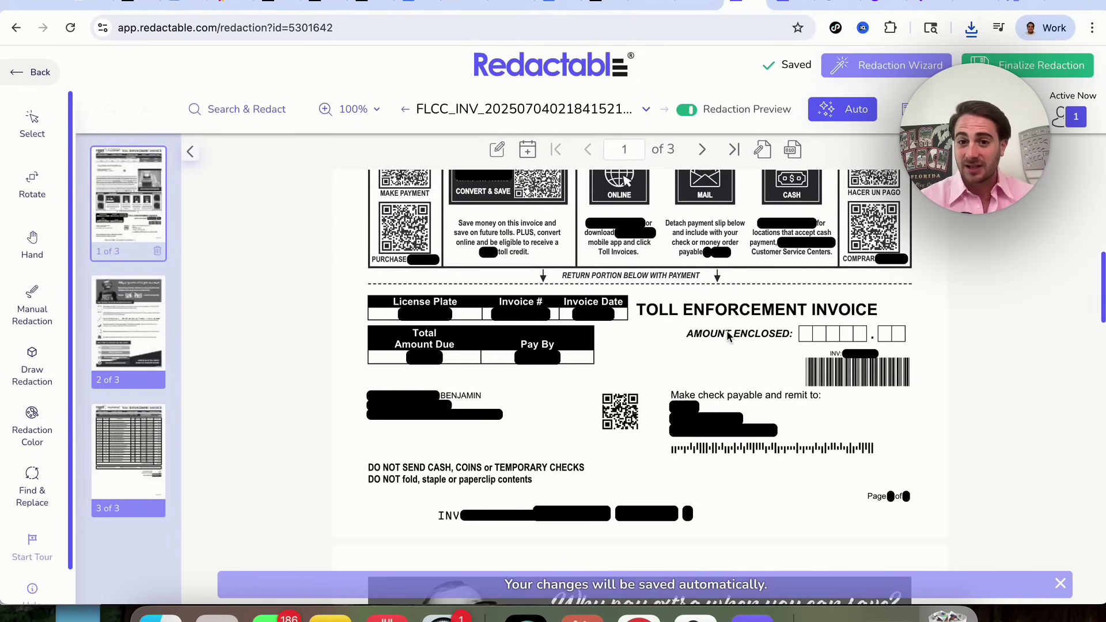
scroll(728, 333, up, 3)
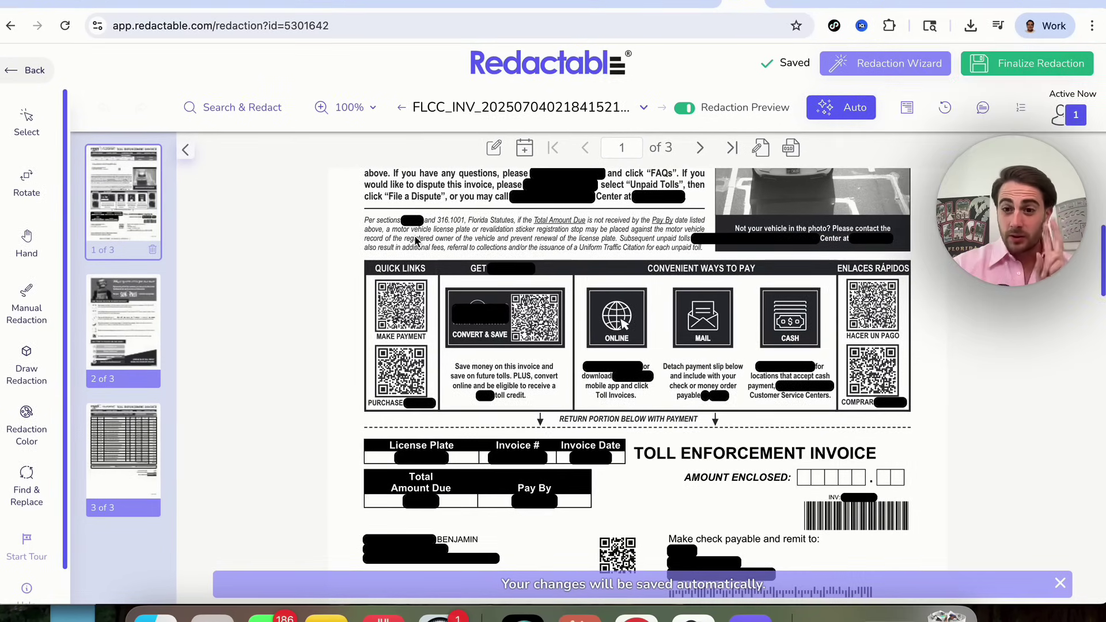
Go back to the RR project, reopen the Untitleddesign PDF, dismiss the redaction type choice, and examine the marked faces and names.
click(15, 71)
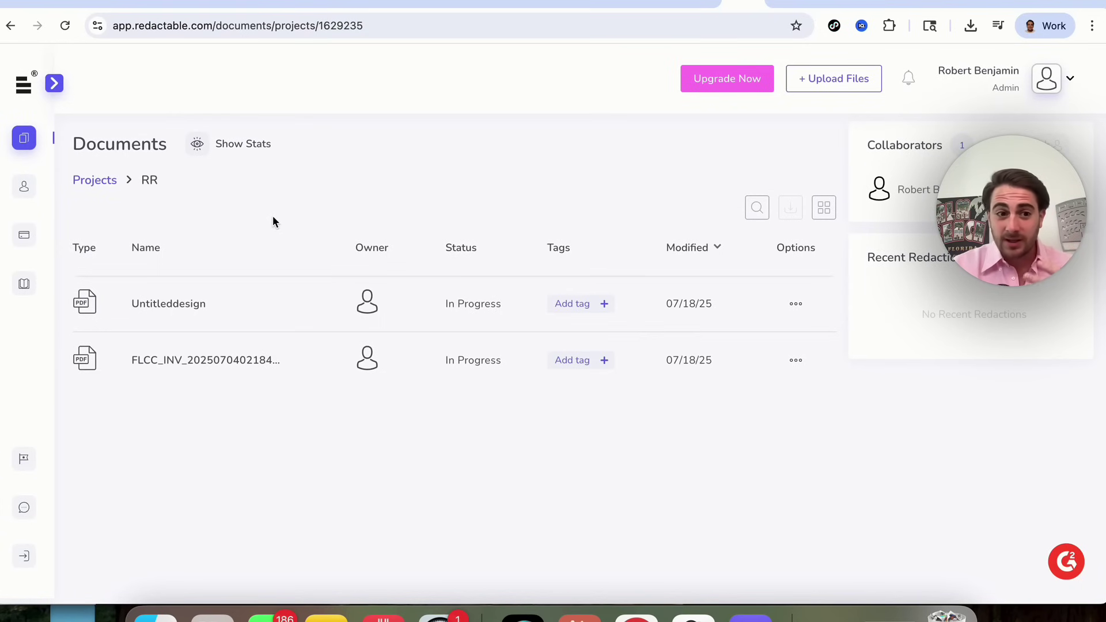
click(157, 314)
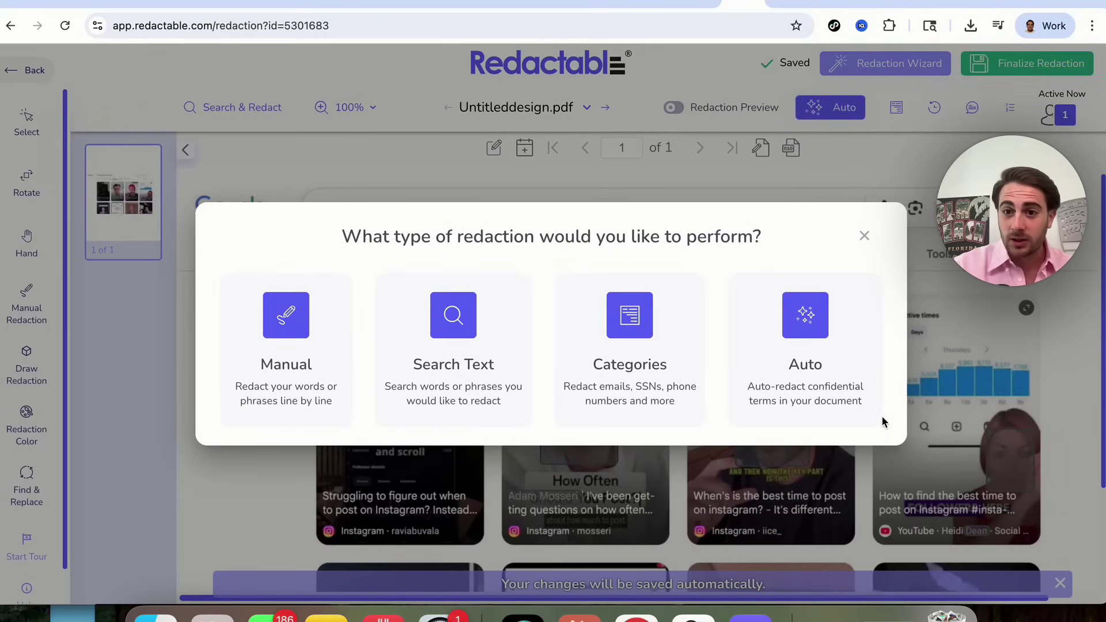
click(864, 236)
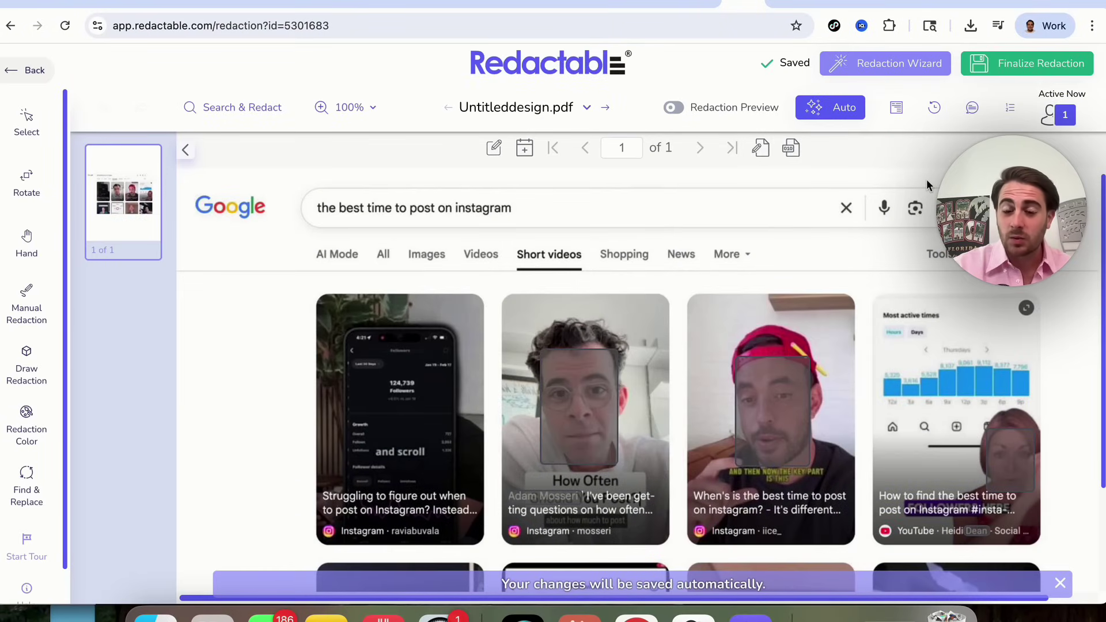
scroll(618, 319, down, 3)
scroll(519, 345, up, 3)
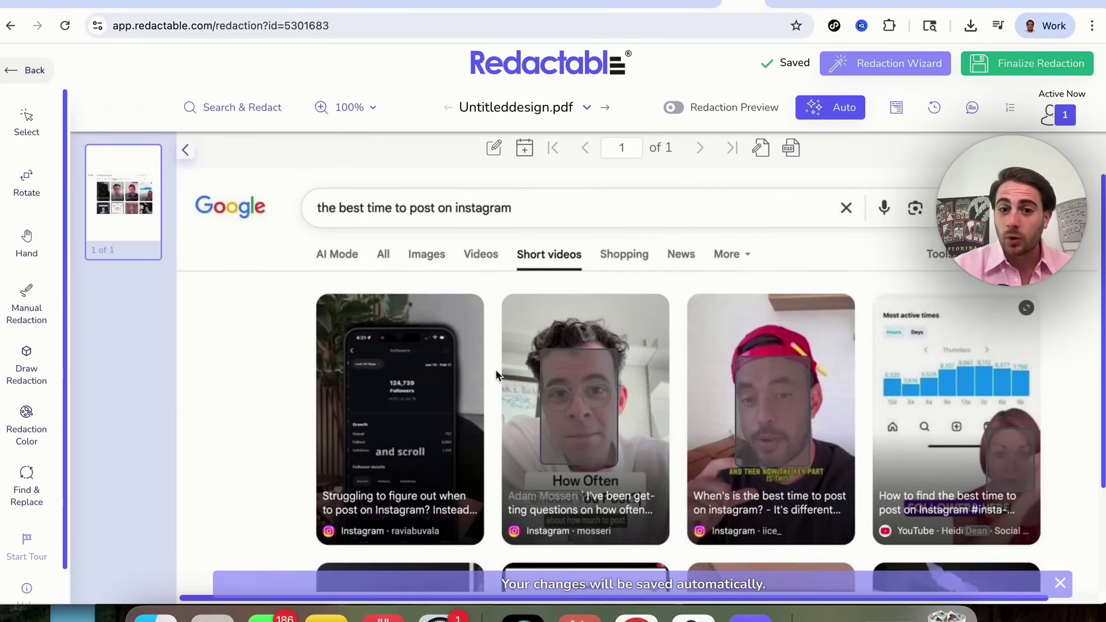
scroll(472, 307, down, 3)
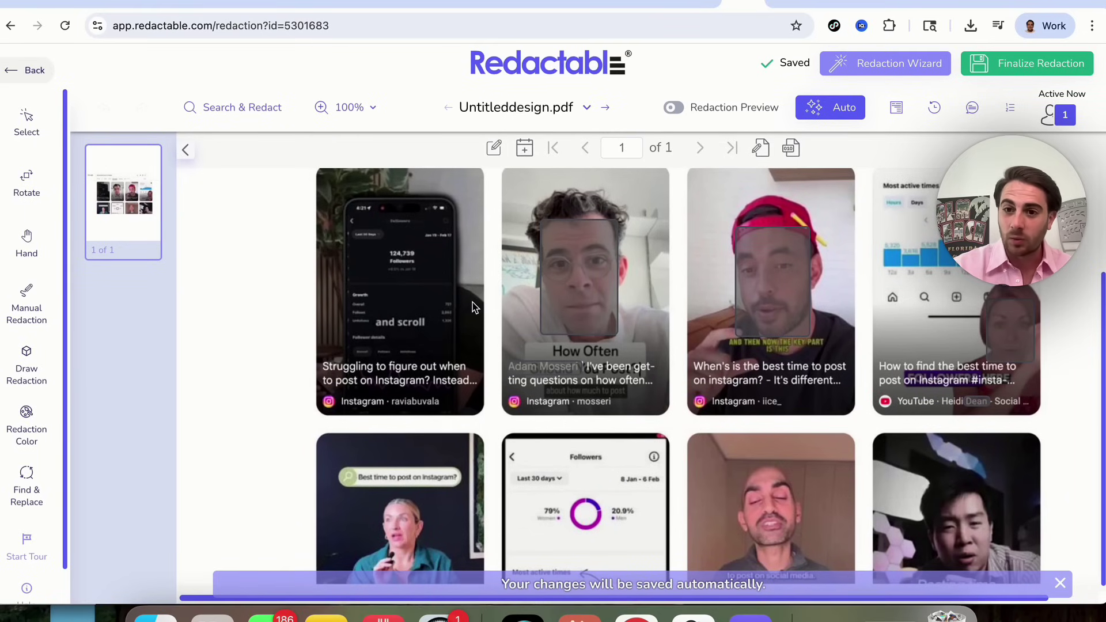
scroll(438, 490, up, 3)
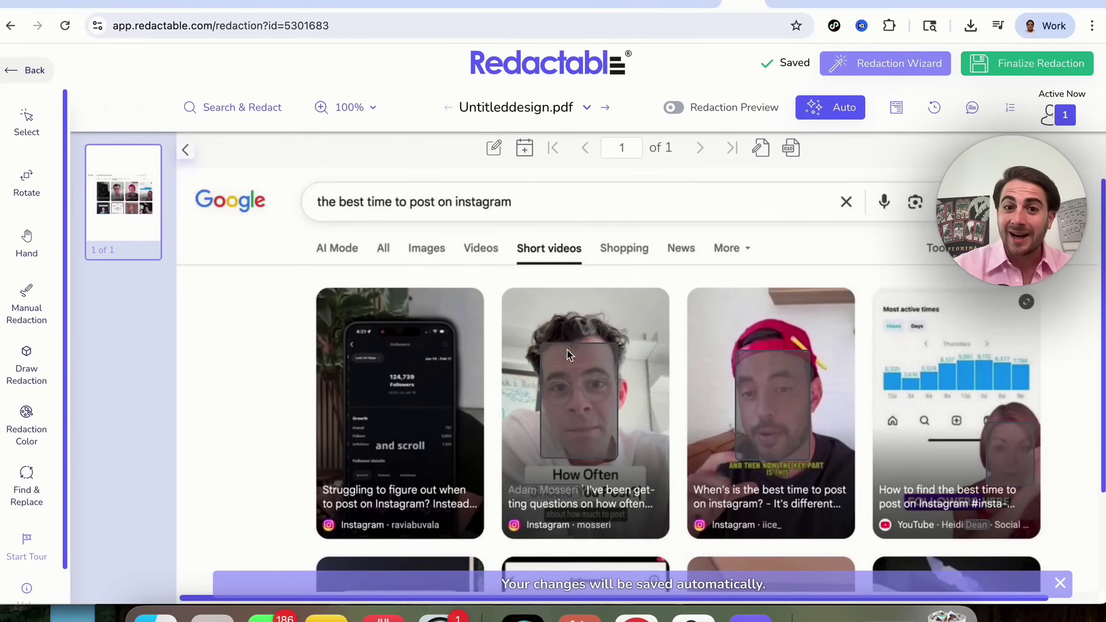
Compare Untitleddesign.pdf with the redaction preview on and off, selecting the face redaction box on the second video thumbnail.
click(674, 109)
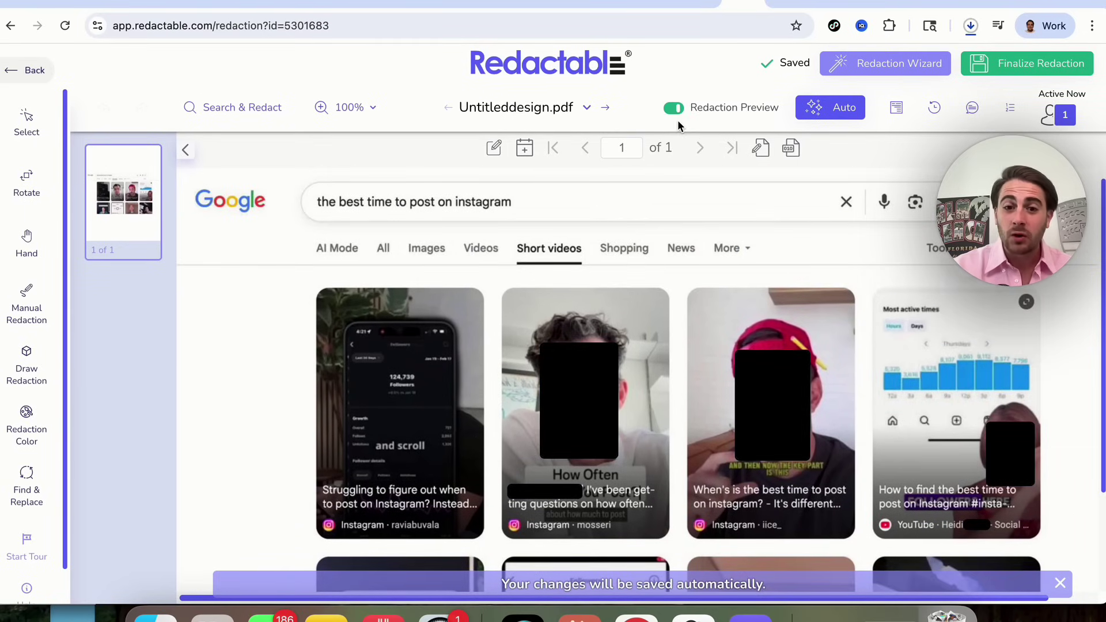
click(674, 108)
click(575, 402)
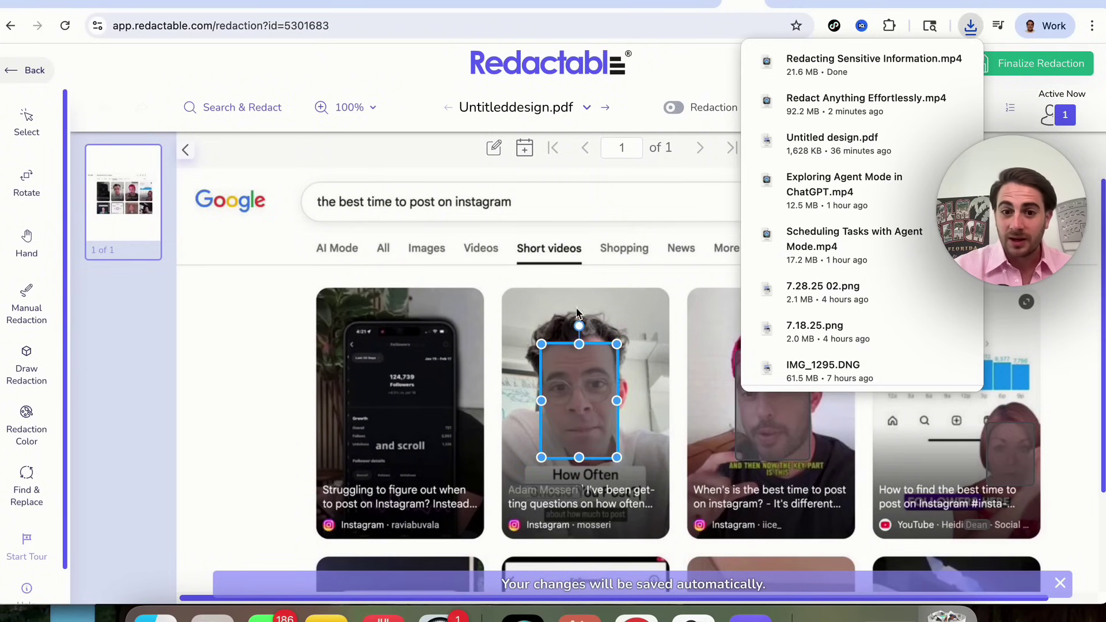
click(681, 109)
click(676, 108)
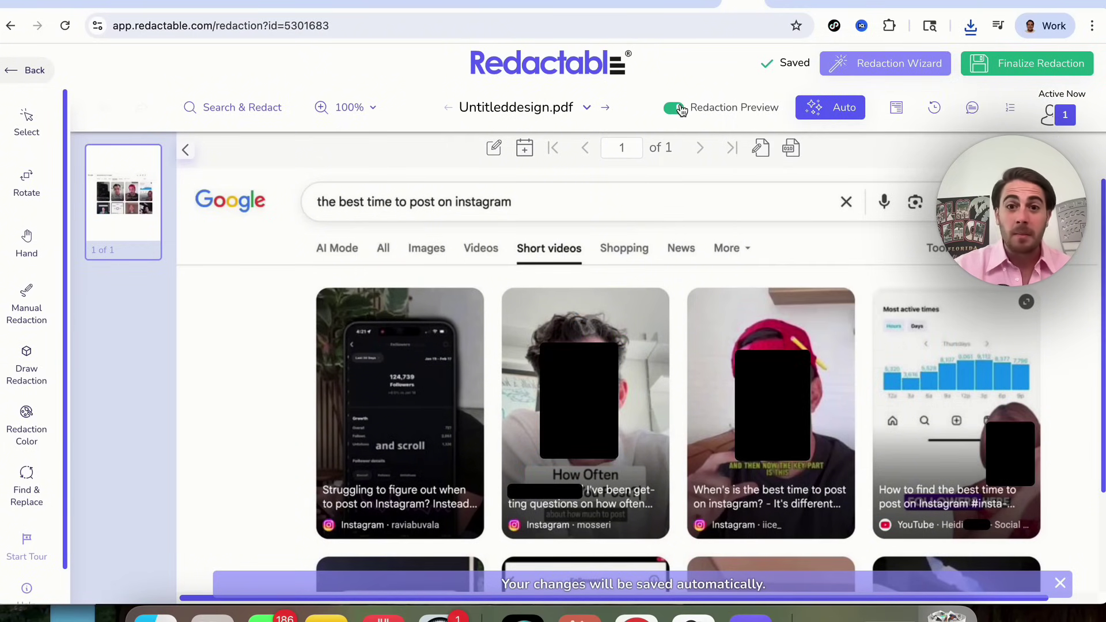
click(614, 380)
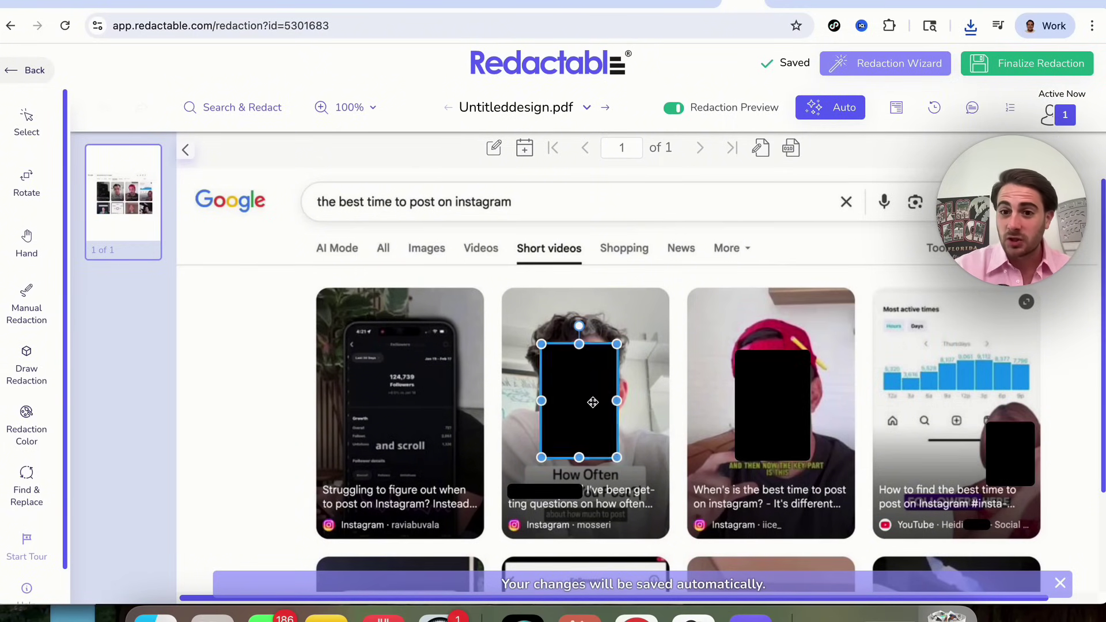
click(552, 492)
click(600, 526)
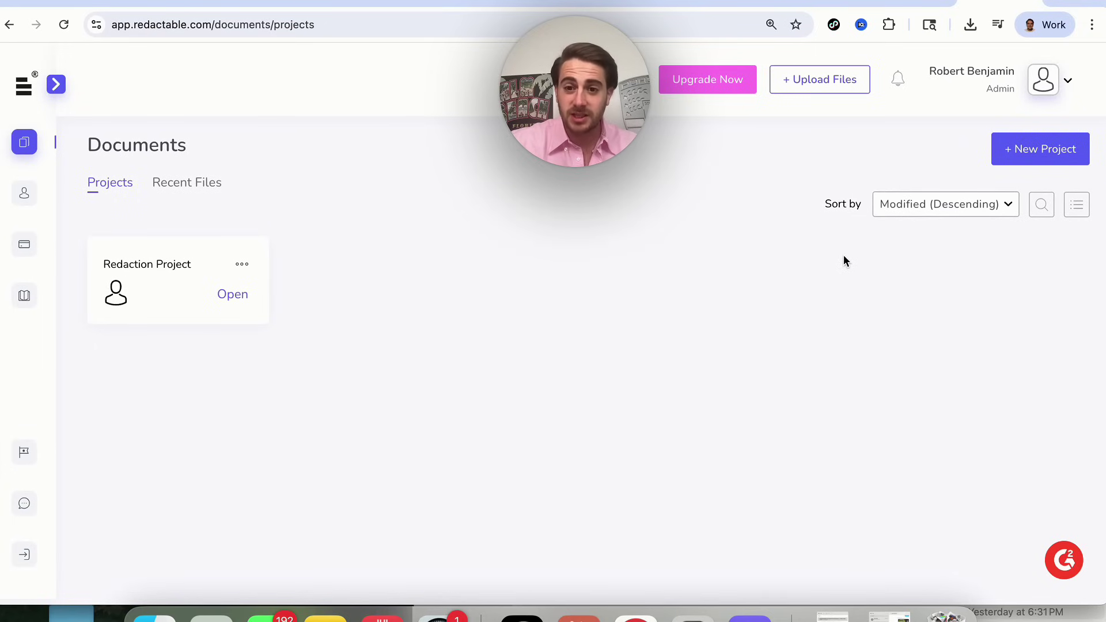
Create a new project named "contract" with the default owner.
click(1031, 154)
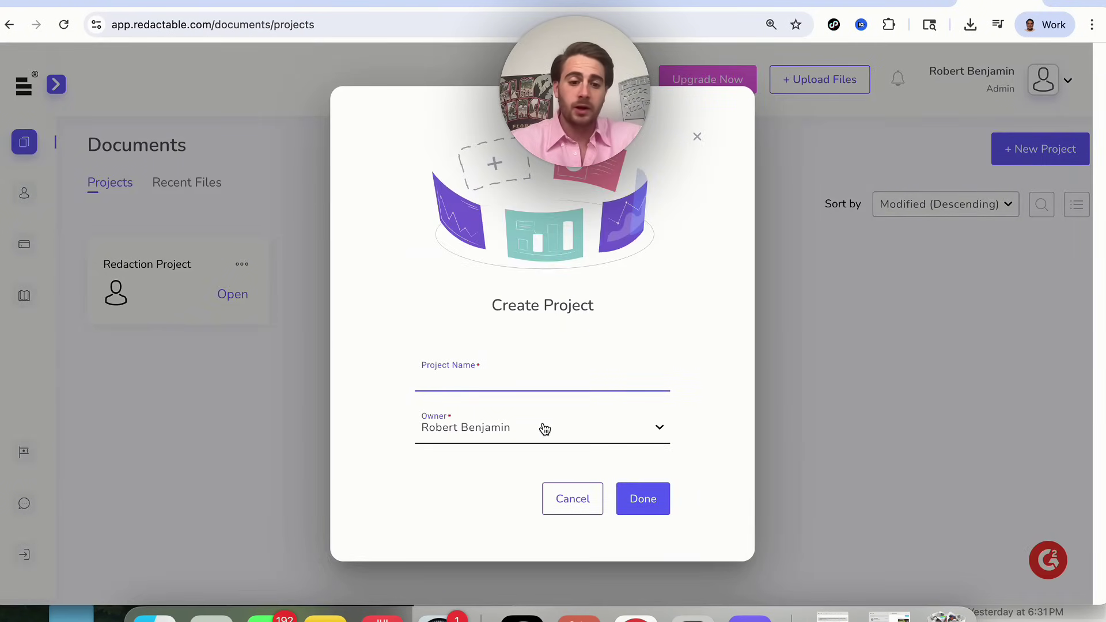
text(contract)
click(643, 499)
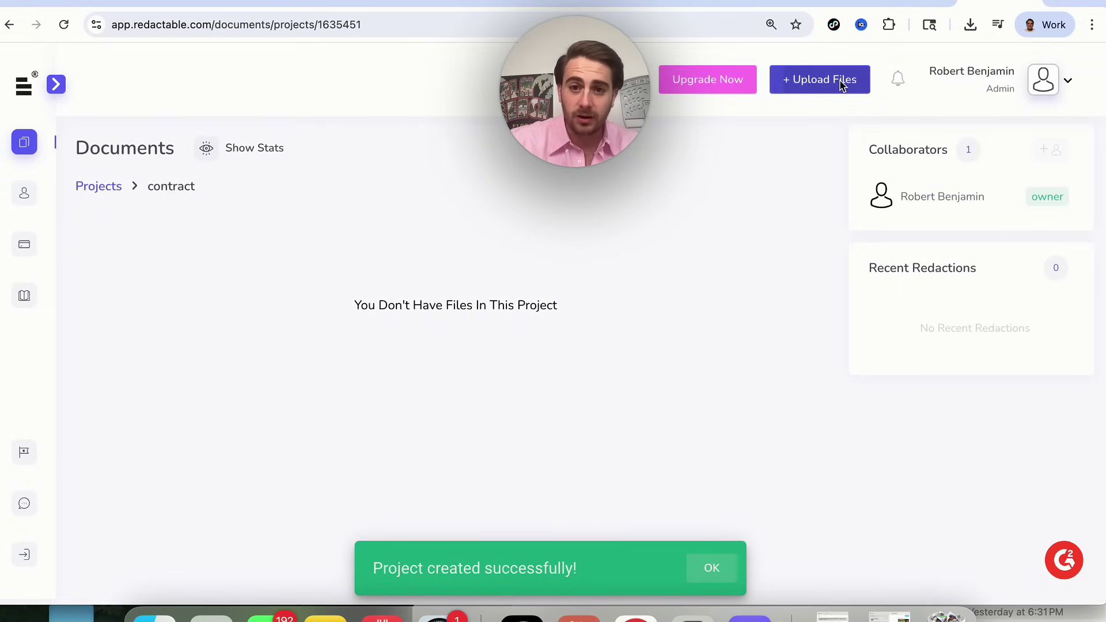
Find the collaboration contract PDF on the Mac by searching for "nexus contract" and upload it to the contract project.
click(835, 83)
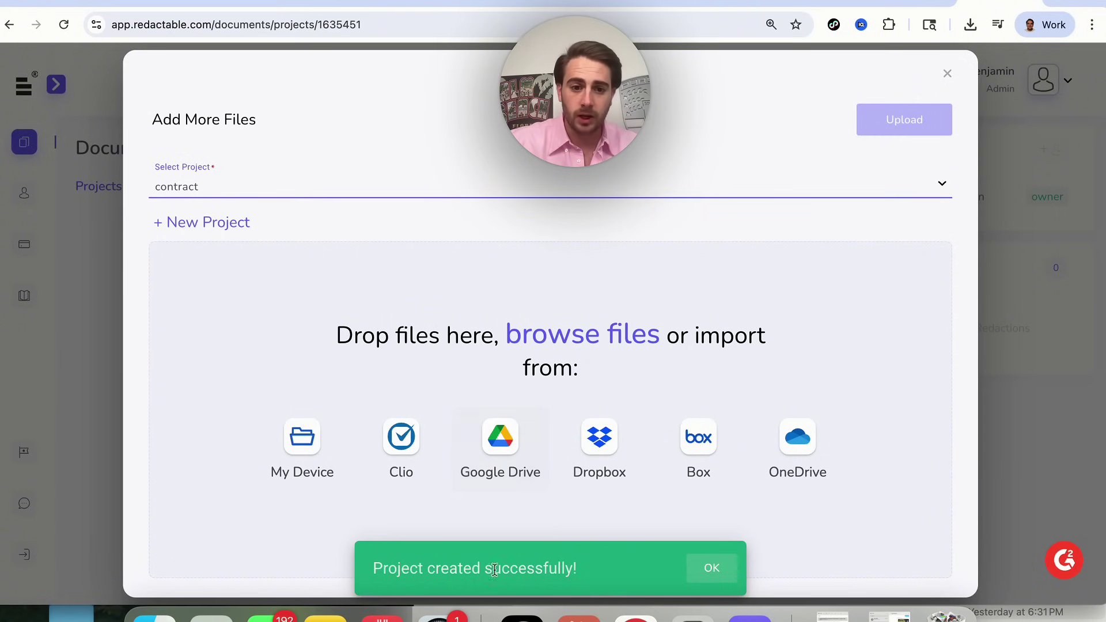
click(155, 616)
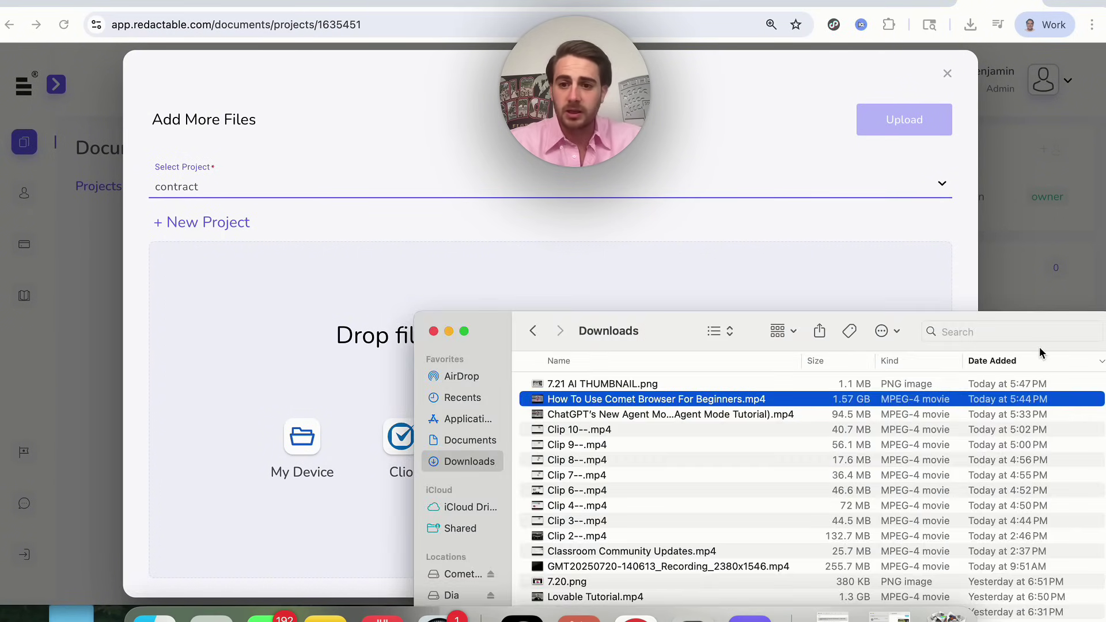
click(1039, 332)
text(nexus contract)
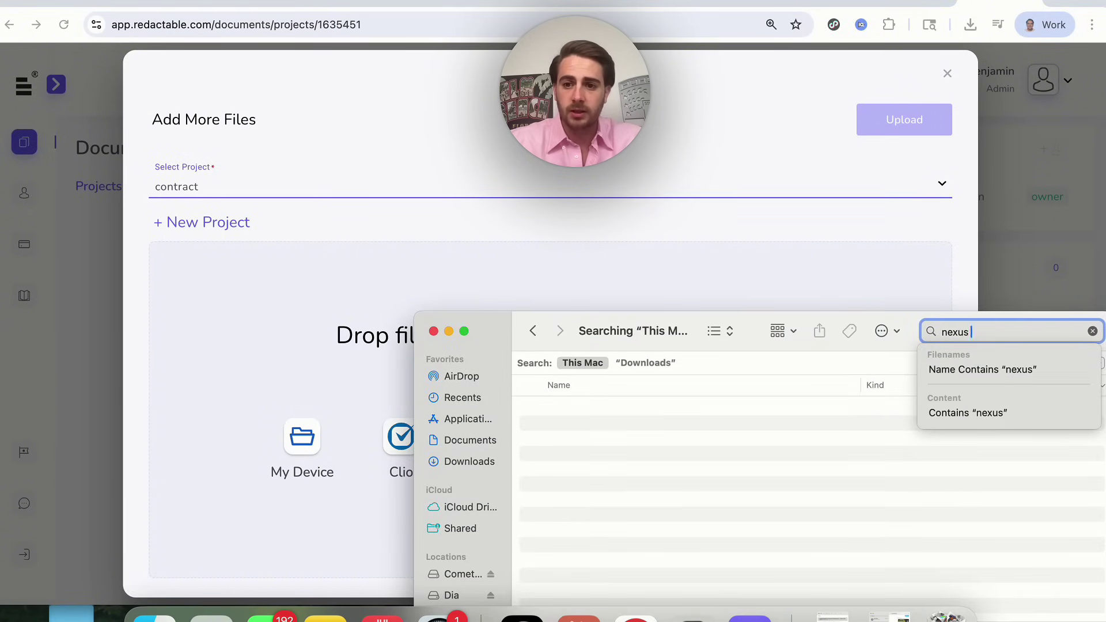
key(Return)
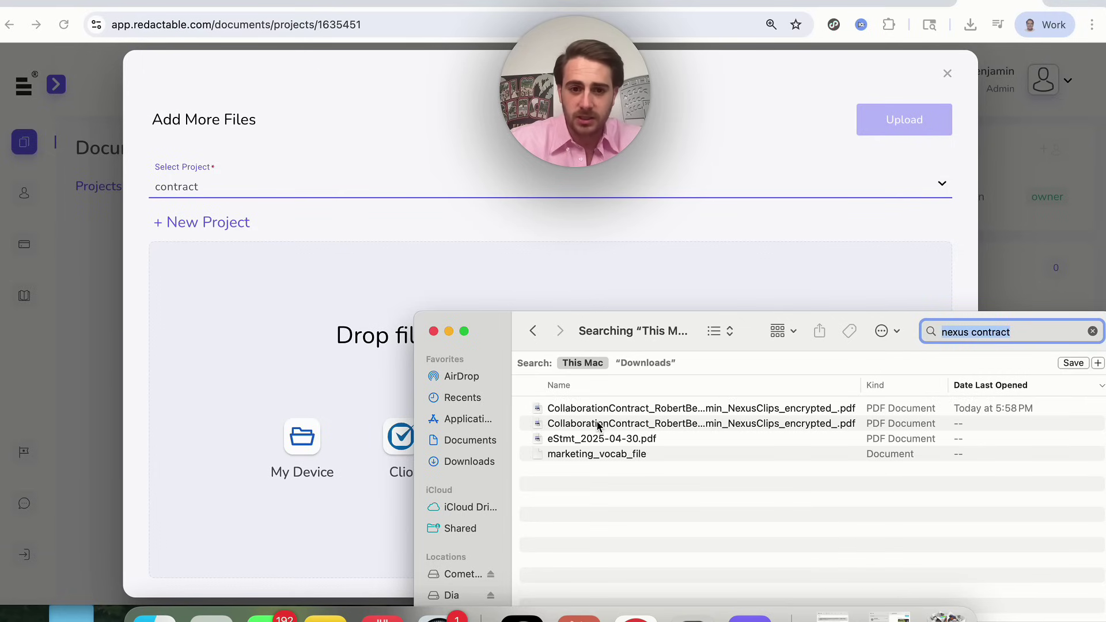
drag(576, 409, 333, 373)
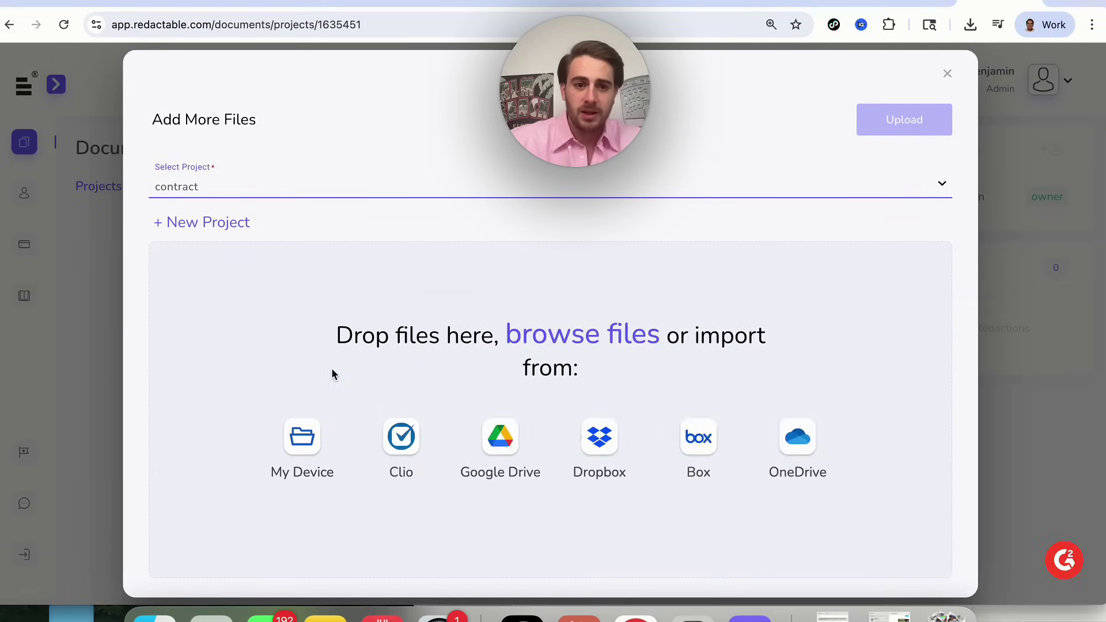
click(936, 118)
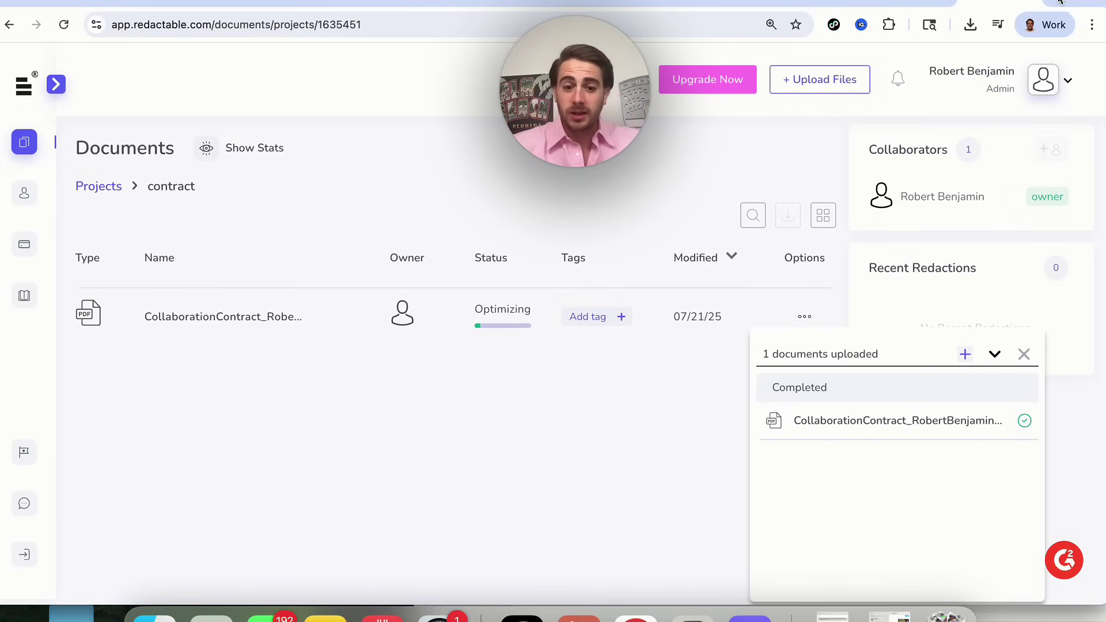
Open ChatGPT in a new tab and draft the prompt "is this contract fair? Is there anything I need to watch out for".
key(super+t)
text(chat)
key(Return)
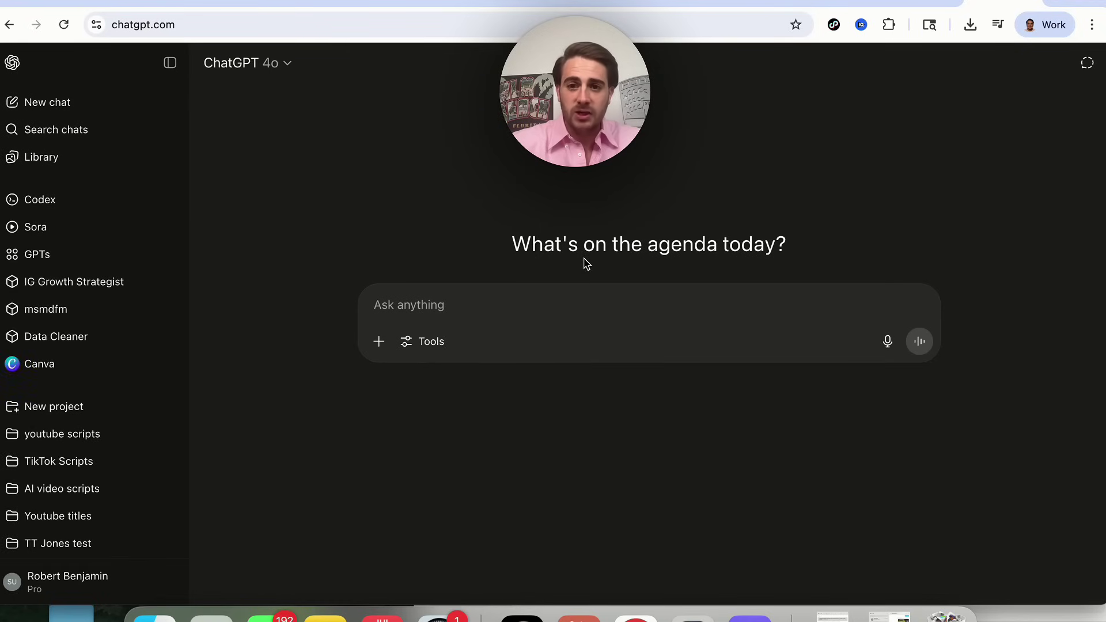
text(is this )
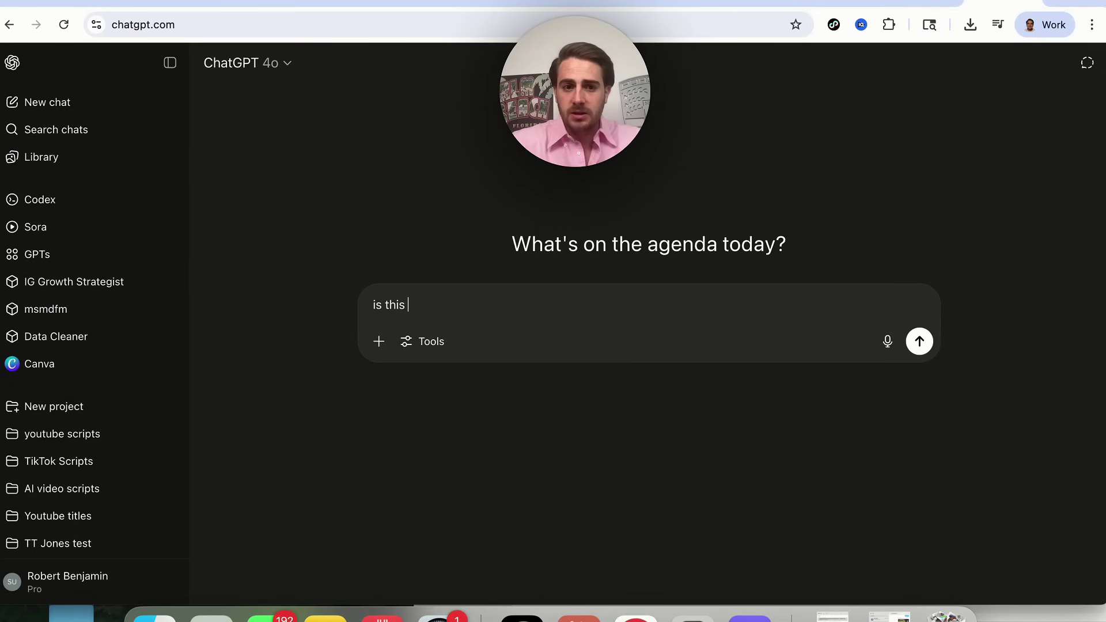
text(contract fair? Is there anything I need)
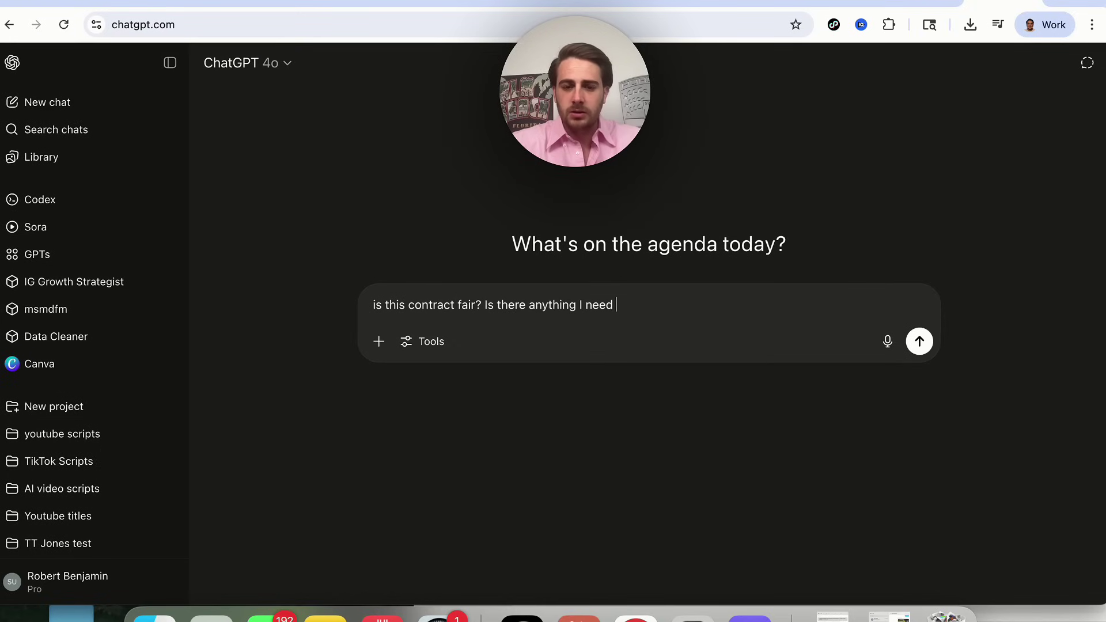
text(to watch out for)
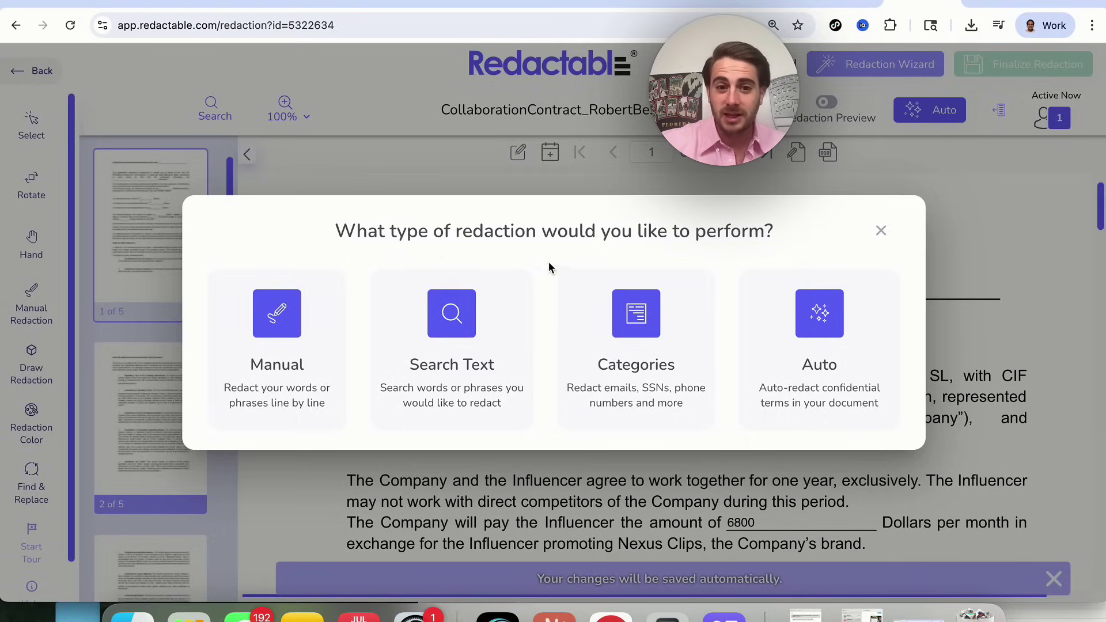
Switch to Redactable, run Auto redaction on the collaboration contract, and mark the suggested address on page 1 for redaction.
click(775, 346)
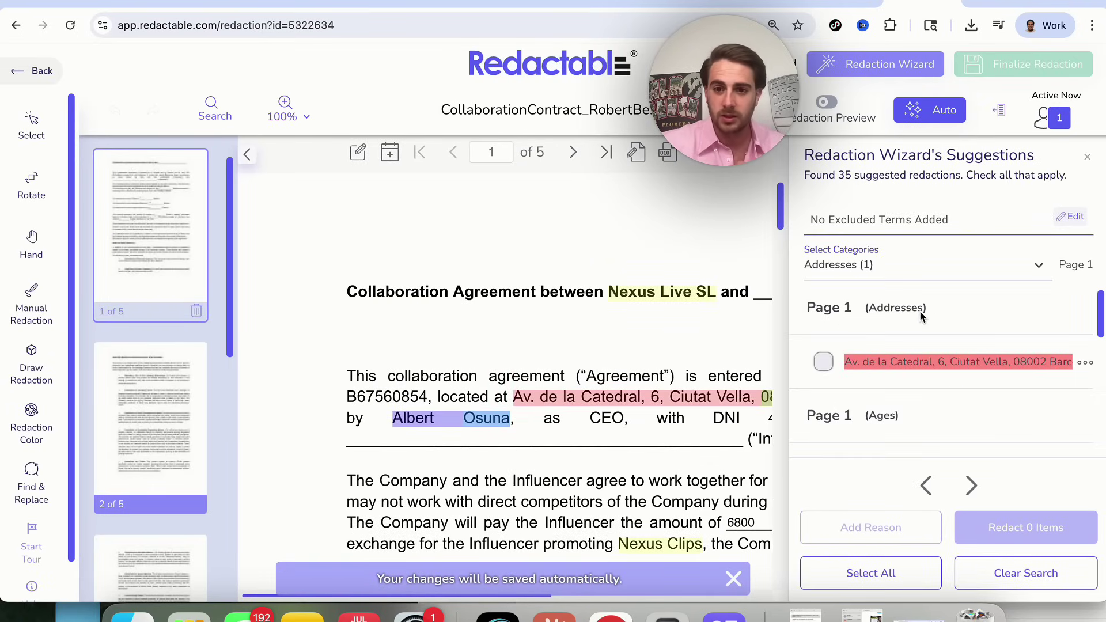
scroll(914, 329, down, 1)
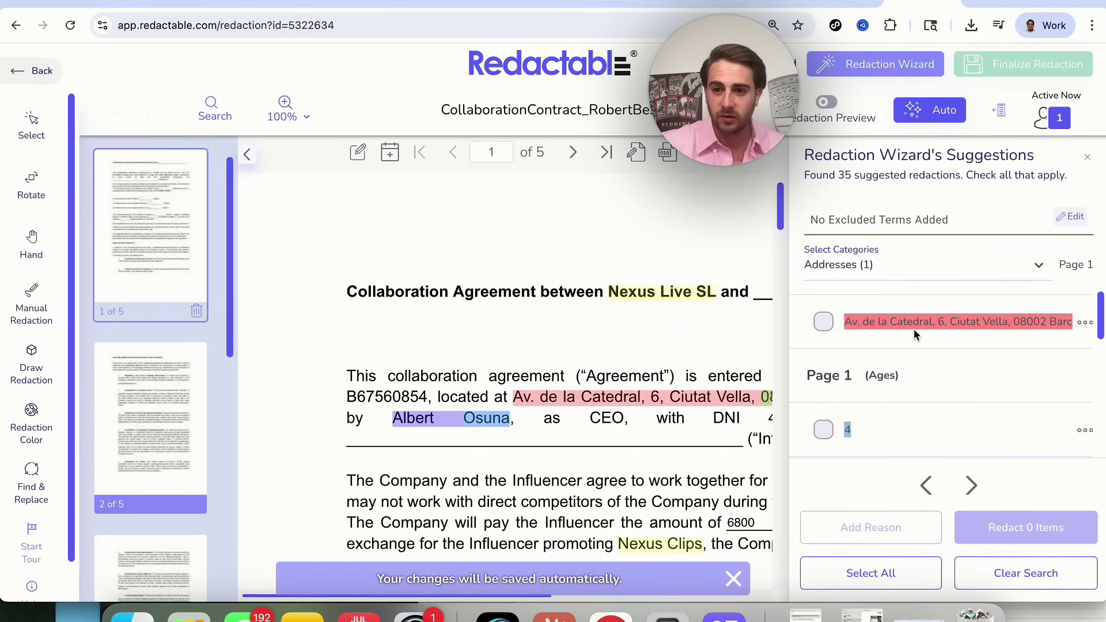
click(823, 321)
Mark both Nexus Live SL suggestions and the Nexus Clips suggestion on page 1 for redaction, skipping the ages and amounts.
scroll(824, 317, down, 4)
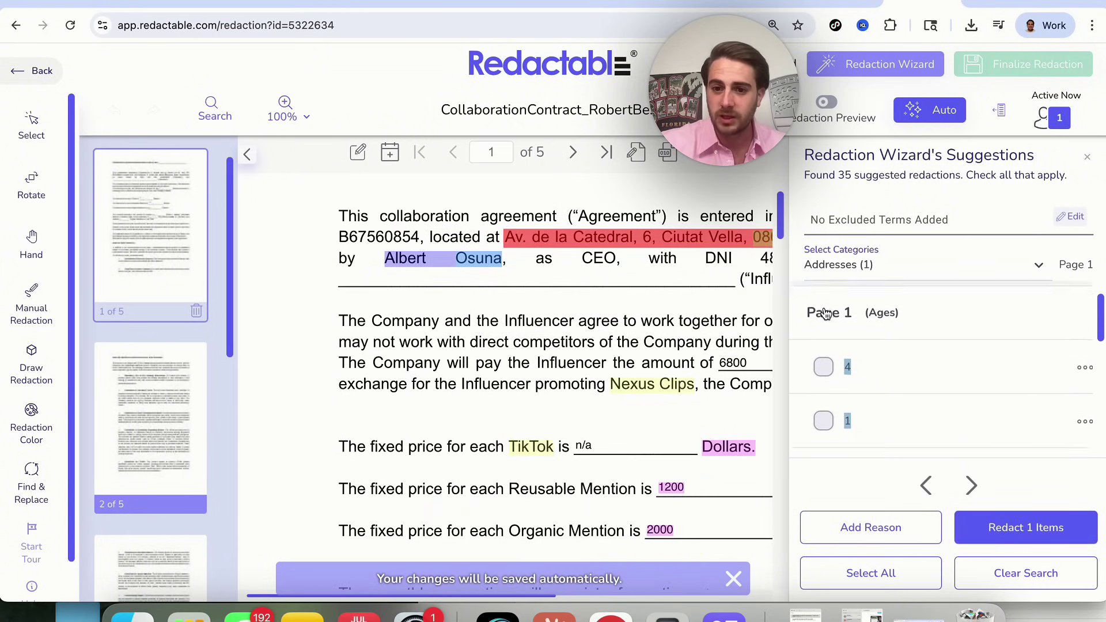
scroll(825, 313, down, 6)
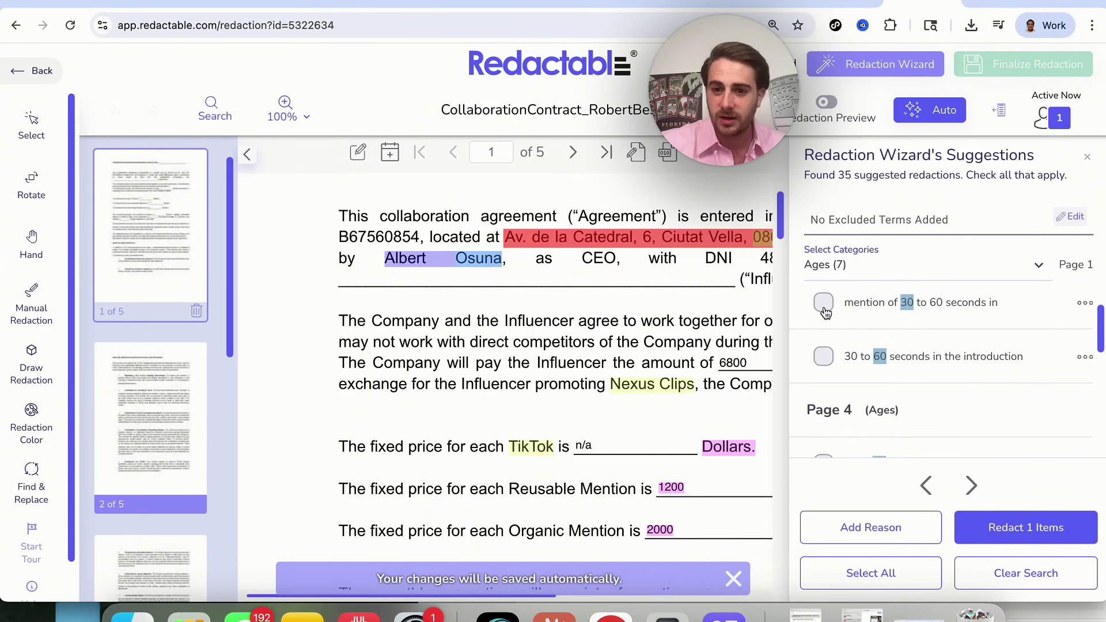
scroll(827, 313, down, 6)
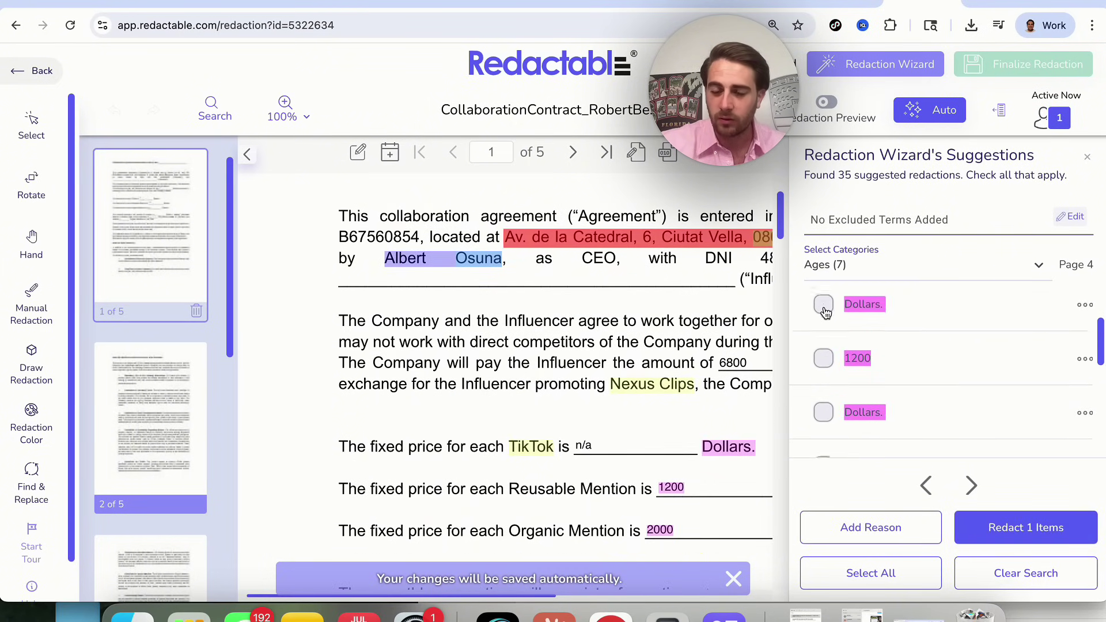
scroll(826, 313, down, 3)
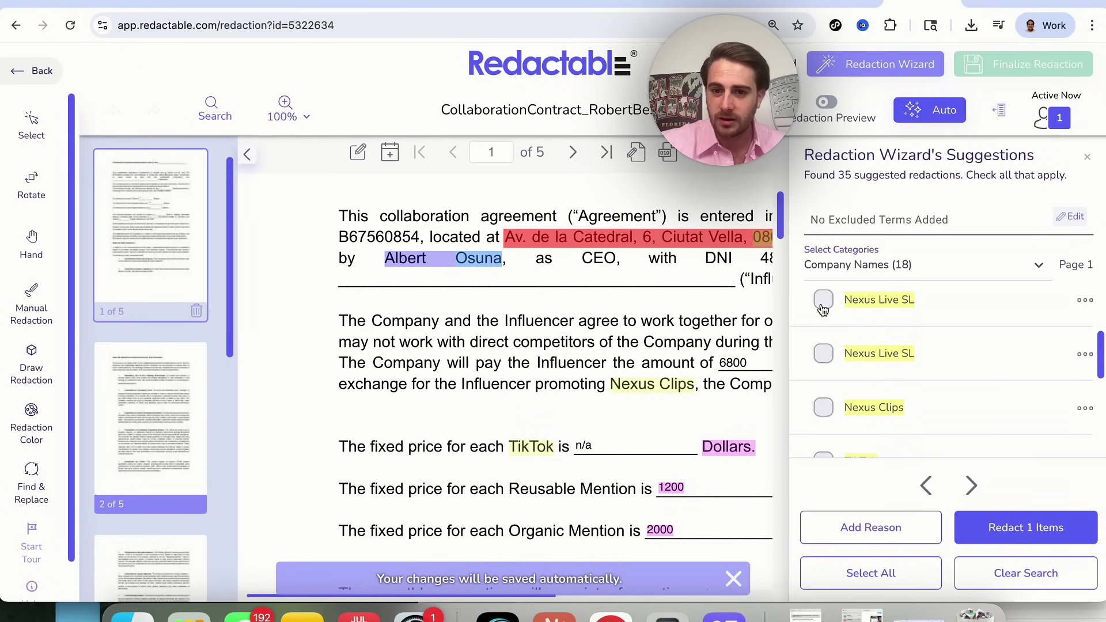
click(824, 300)
click(824, 355)
scroll(824, 351, down, 2)
click(825, 330)
Skip the social platform names and mark both Nexus Live SL suggestions on page 4 for redaction.
scroll(824, 369, down, 4)
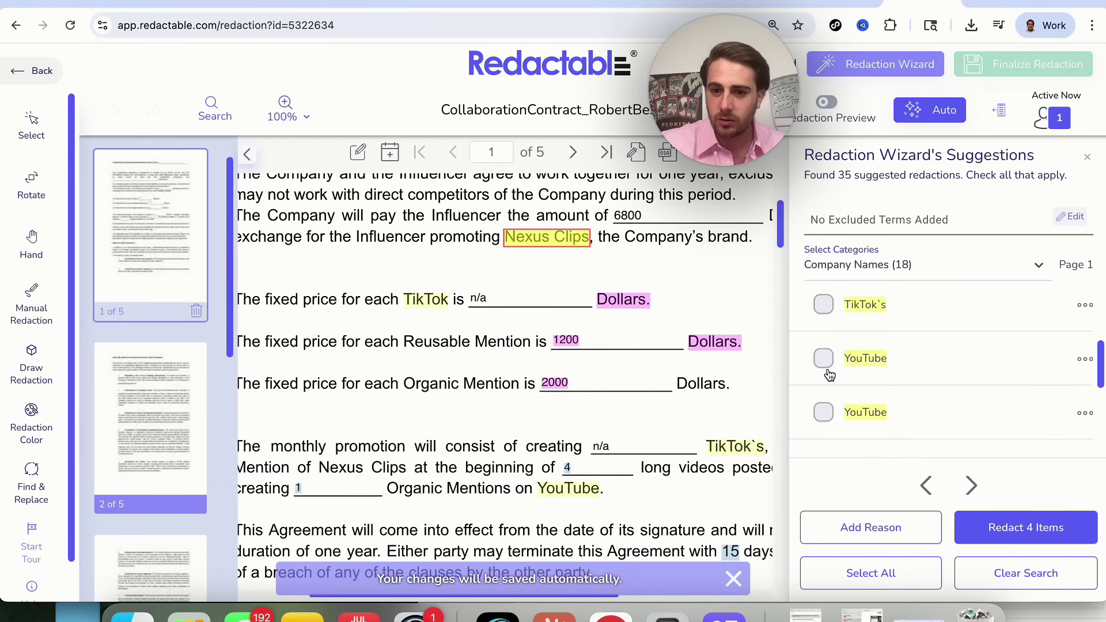
scroll(830, 374, down, 4)
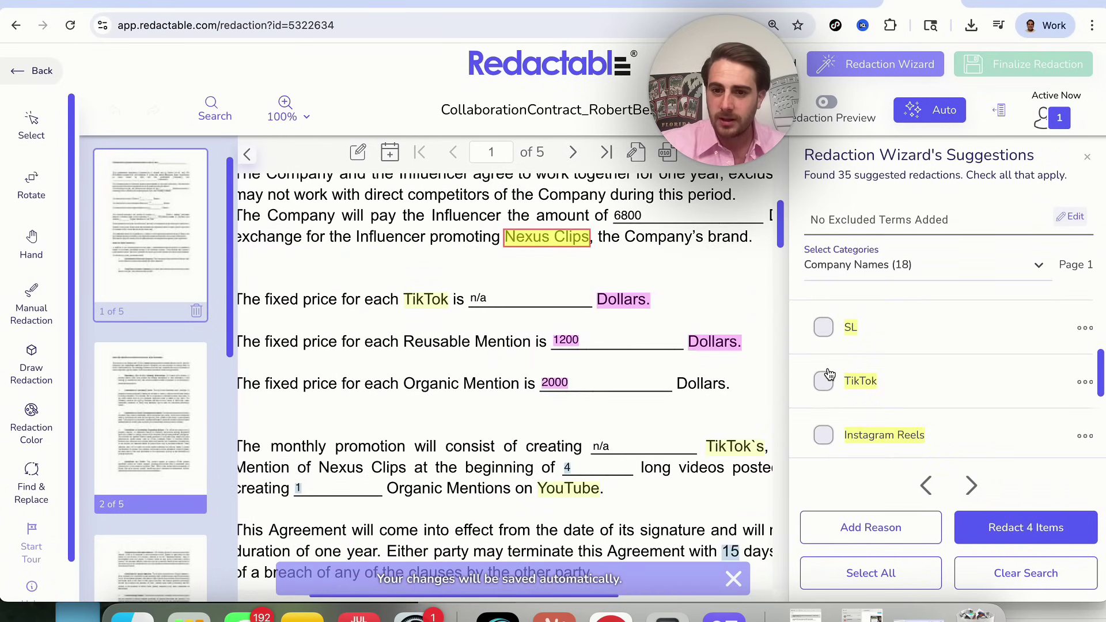
scroll(830, 371, down, 4)
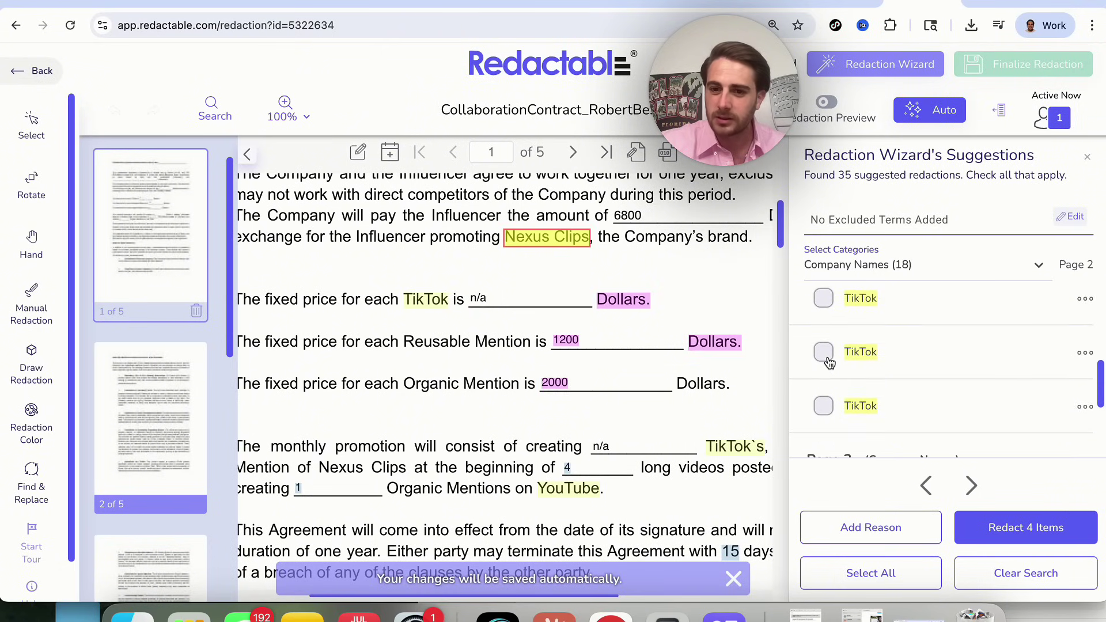
scroll(830, 363, down, 3)
click(824, 361)
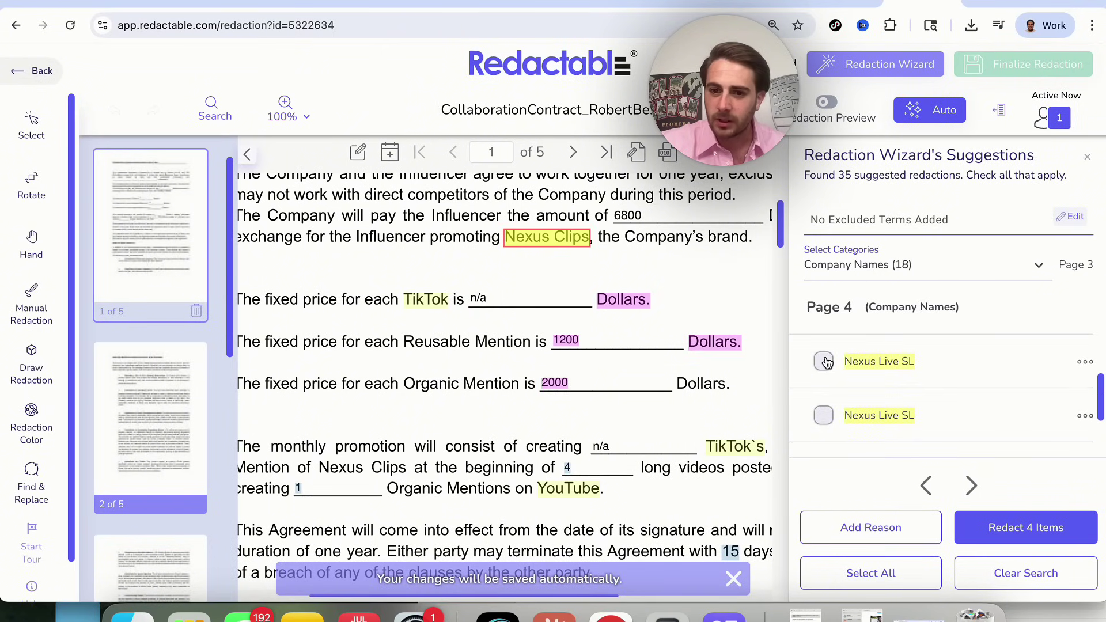
click(825, 416)
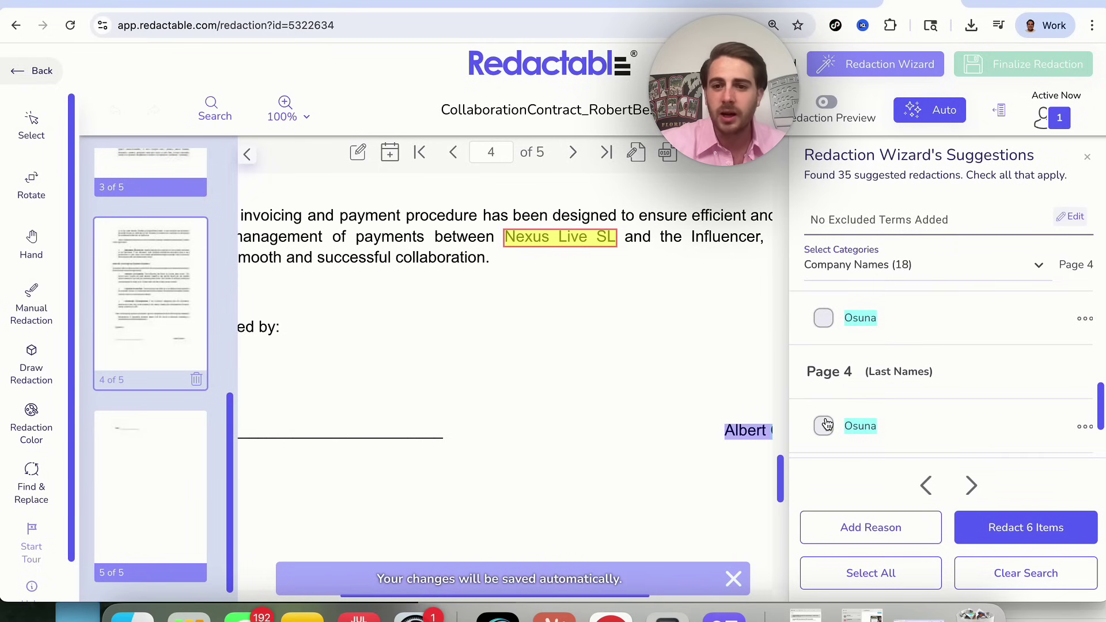
Mark the CEO's suggested last name on page 4, full names on pages 1 and 4, and the page 1 zip code for redaction.
click(825, 411)
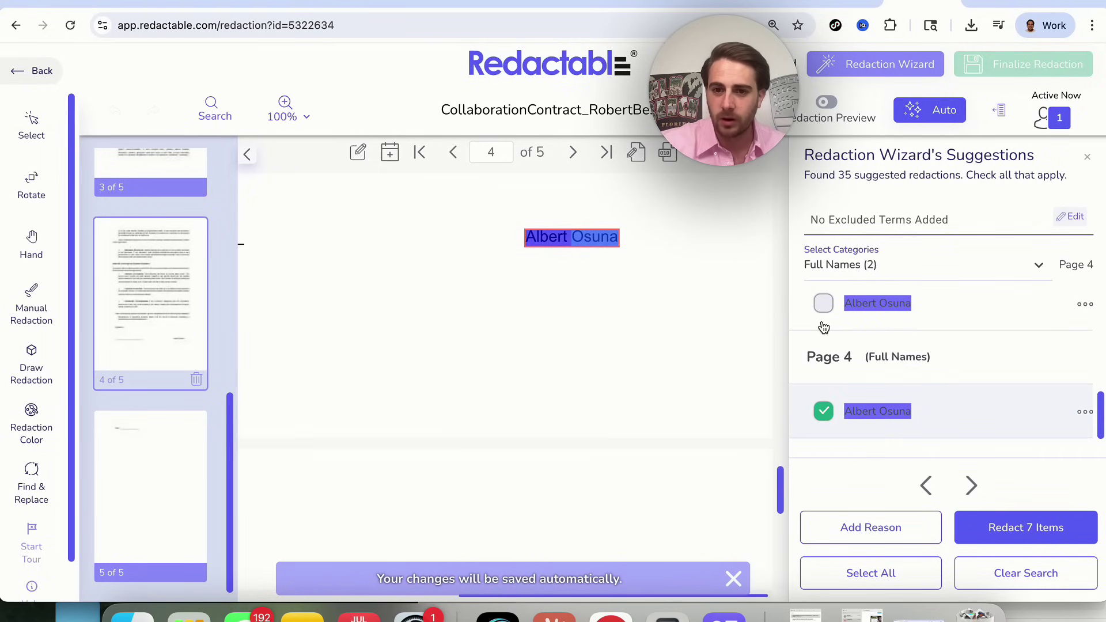
click(823, 316)
click(822, 342)
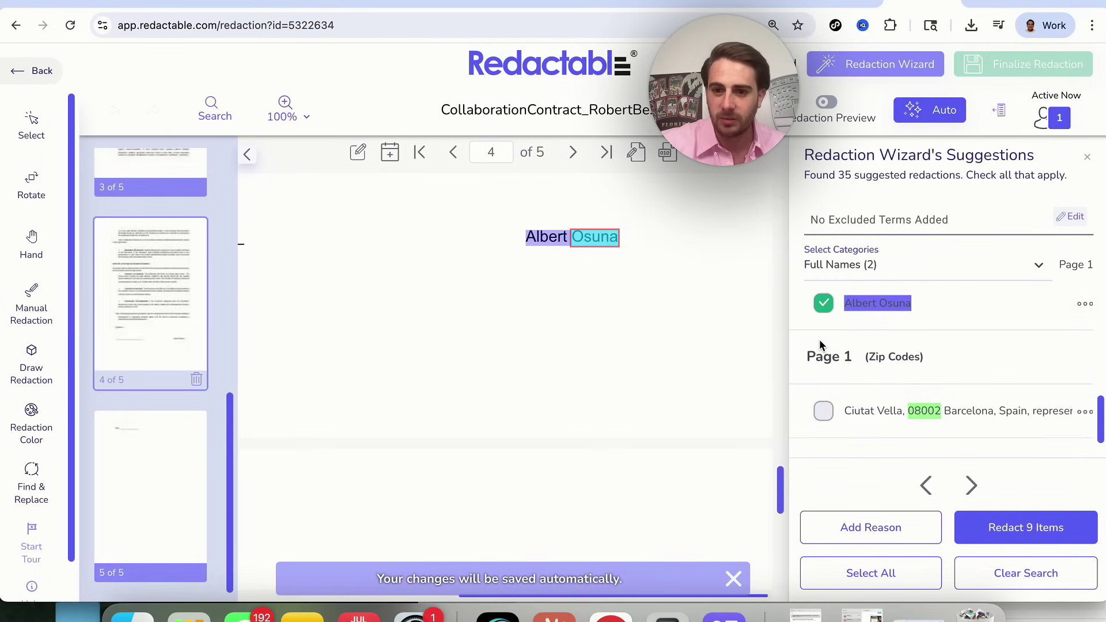
click(824, 376)
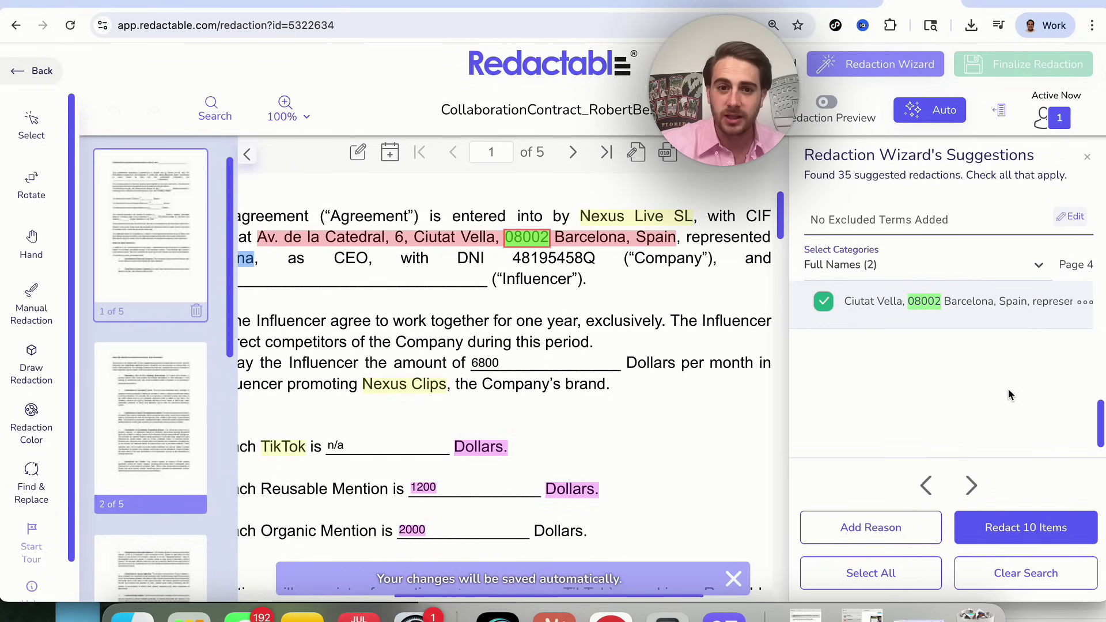
Manually redact the CEO's DNI number in the opening paragraph of page 1.
scroll(613, 271, up, 1)
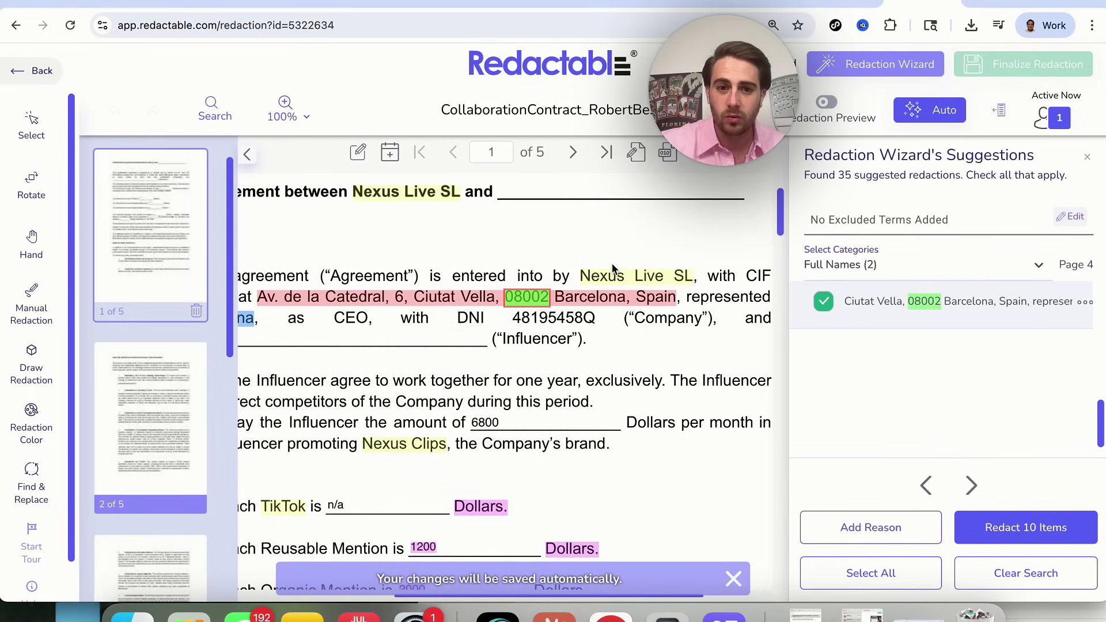
double_click(551, 317)
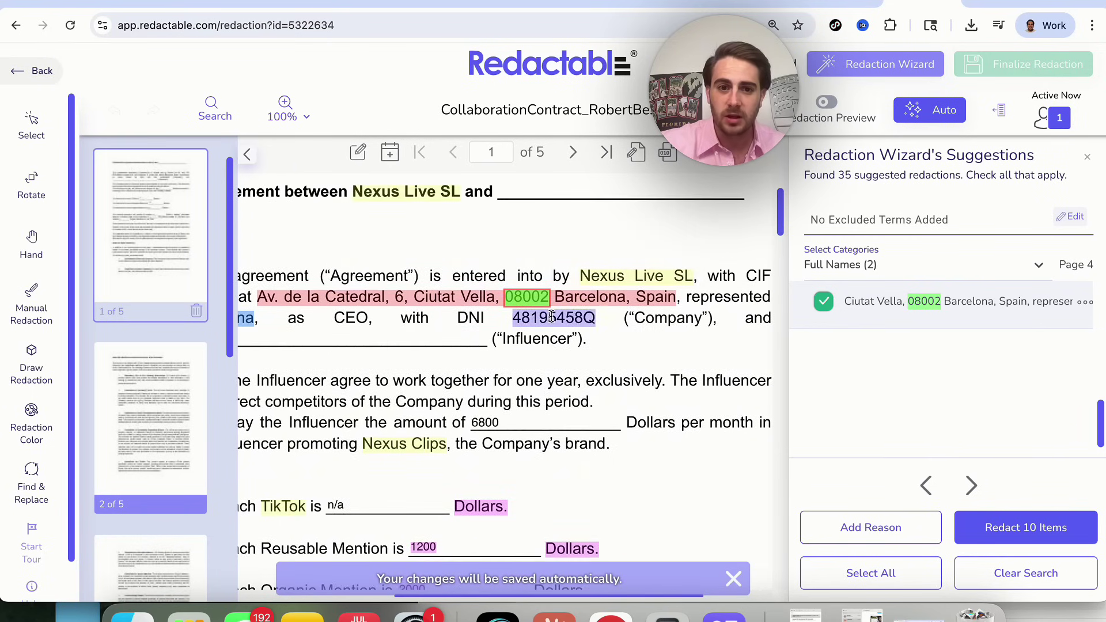
click(31, 300)
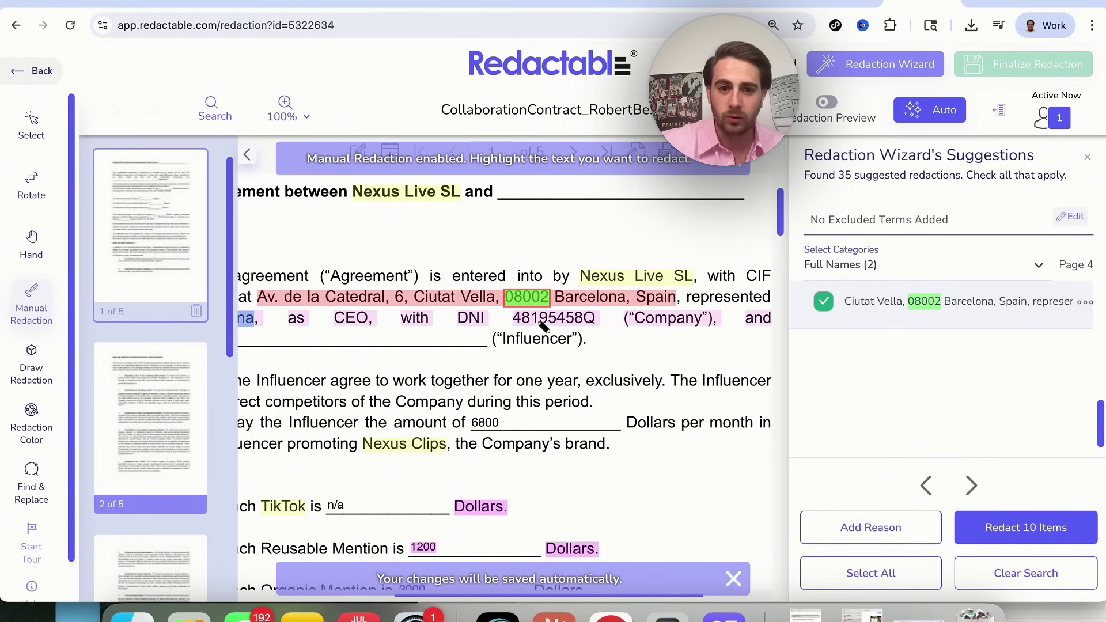
drag(521, 321, 600, 324)
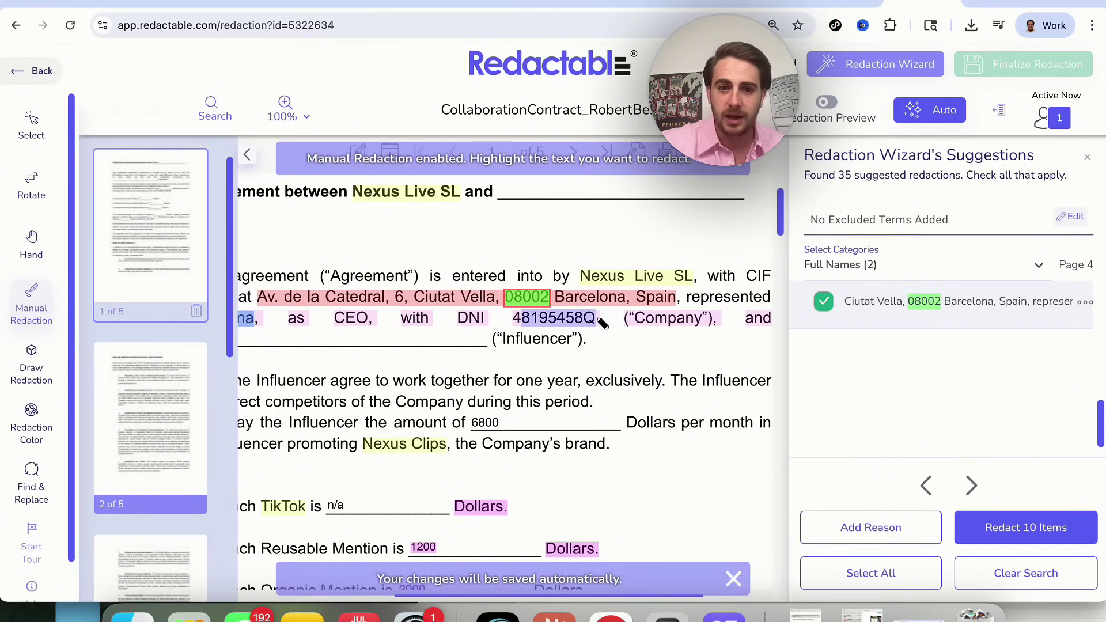
drag(521, 318, 509, 318)
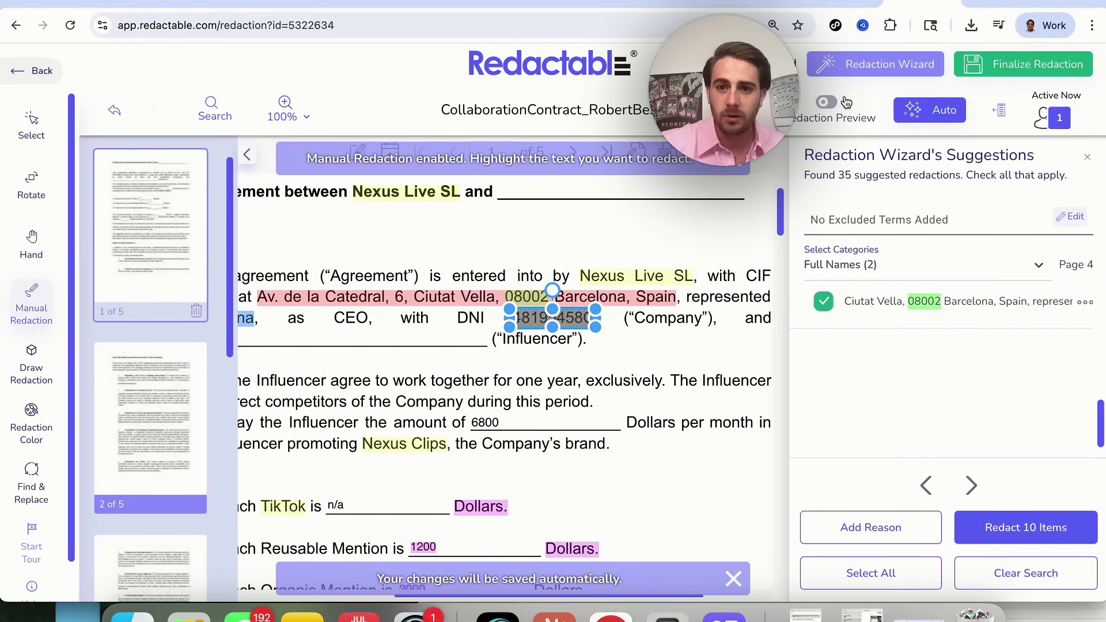
Turn on the redaction preview and review the contract from page 1 through the following pages.
click(828, 102)
scroll(579, 369, down, 1)
scroll(579, 369, down, 10)
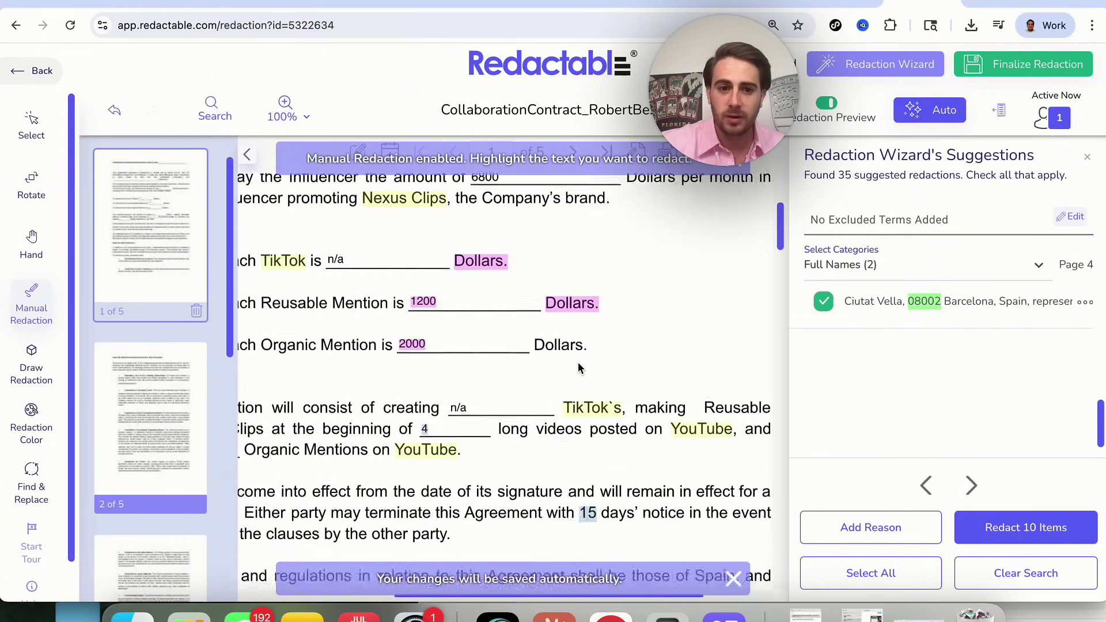
scroll(579, 368, down, 15)
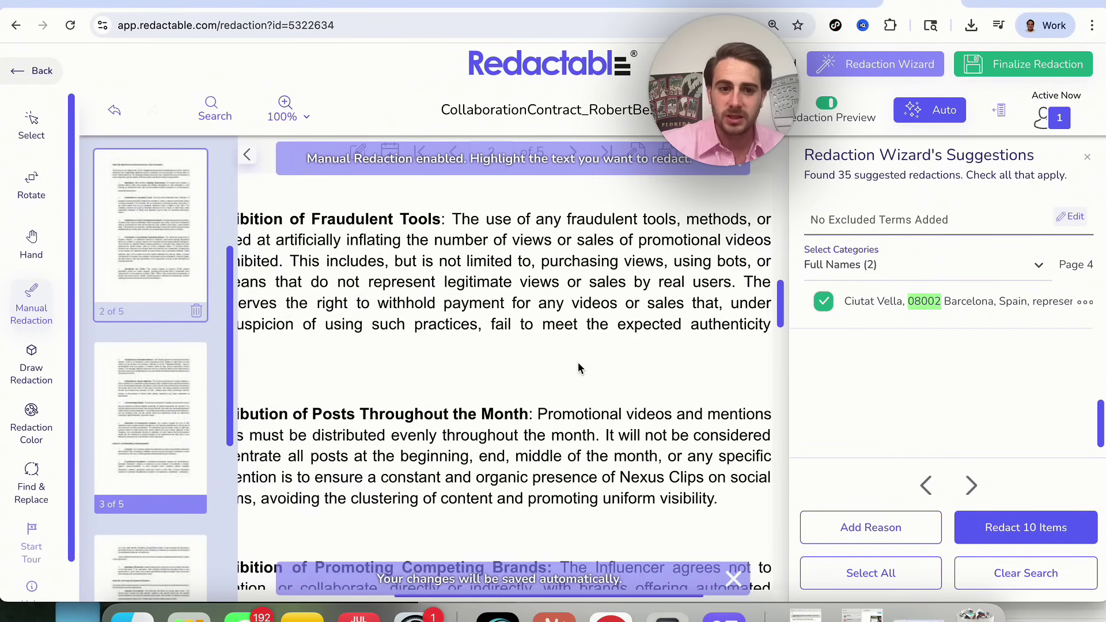
scroll(579, 369, down, 15)
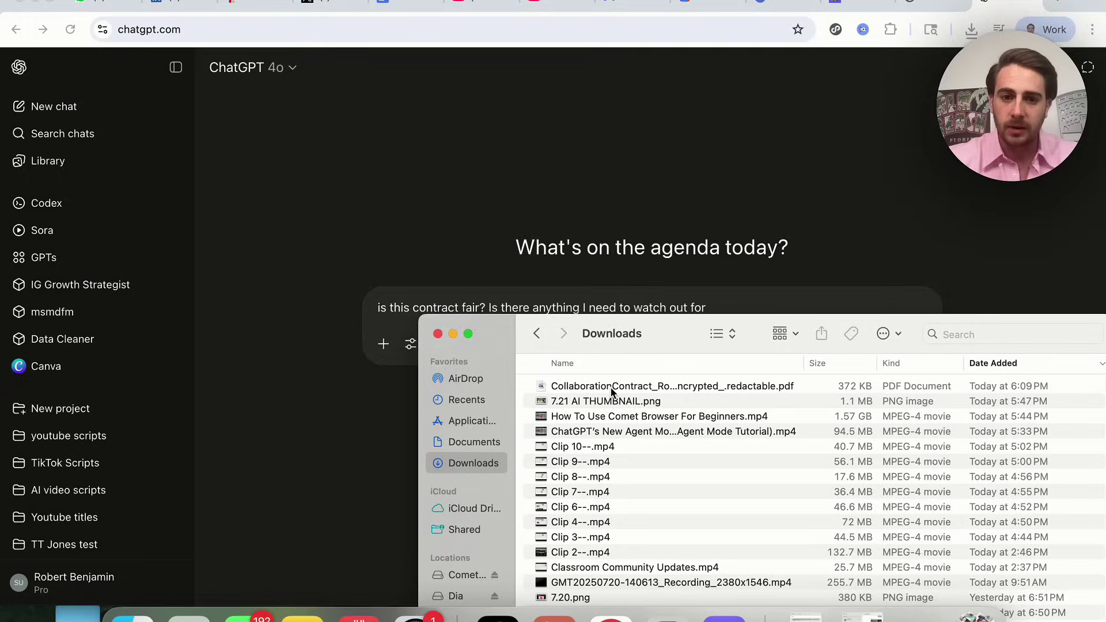
Send ChatGPT the redacted contract PDF with "is this contract fair? Is there anything I need to watch out for" and review its analysis.
key(Return)
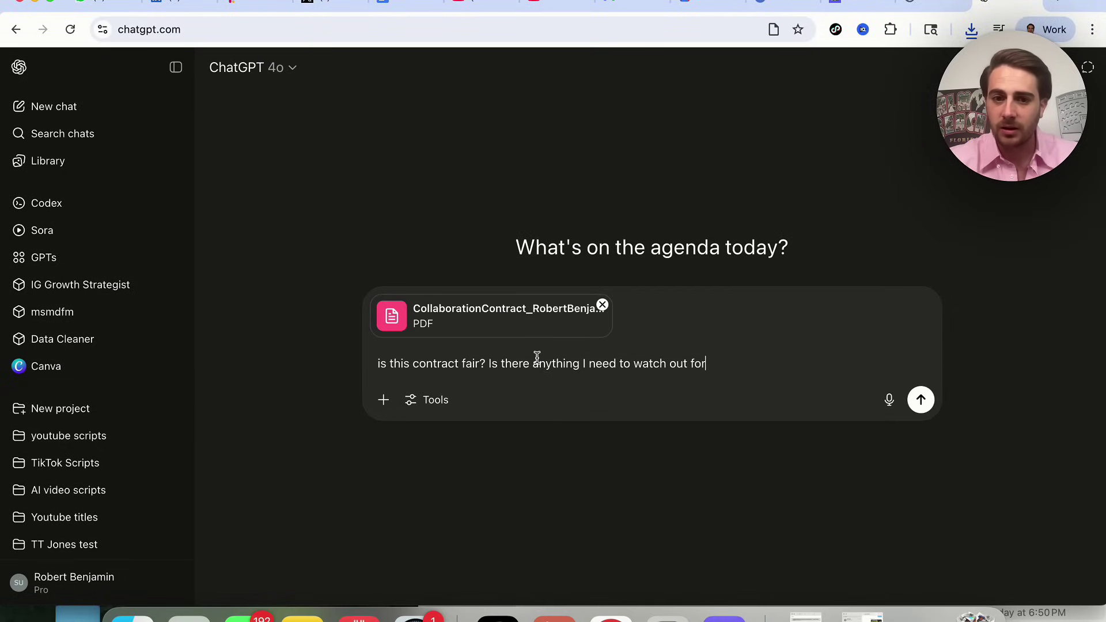
key(Return)
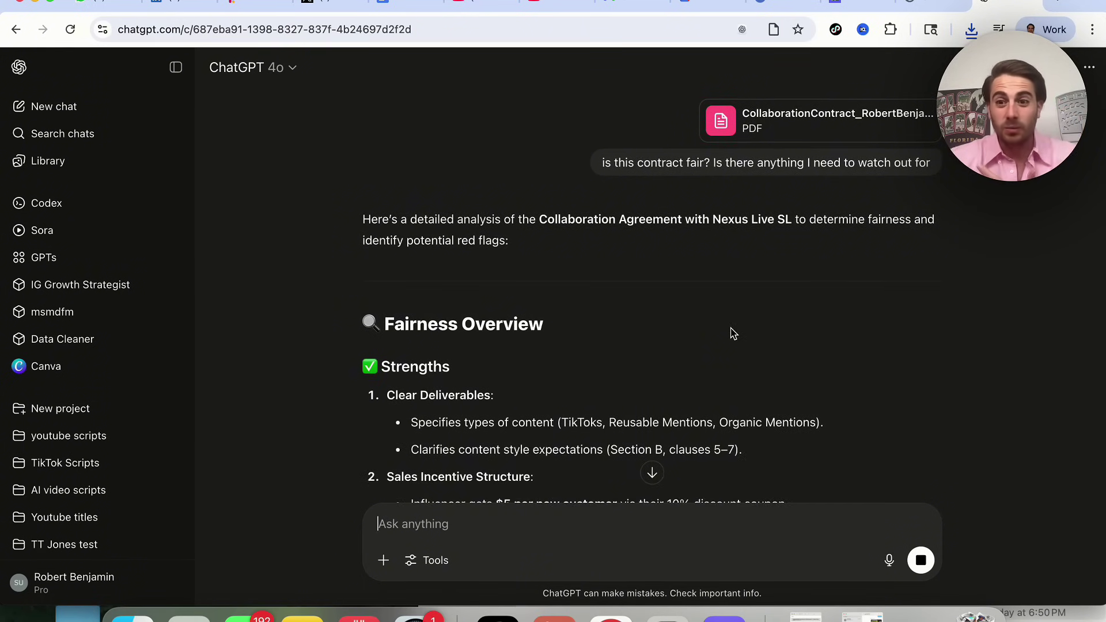
scroll(732, 333, down, 3)
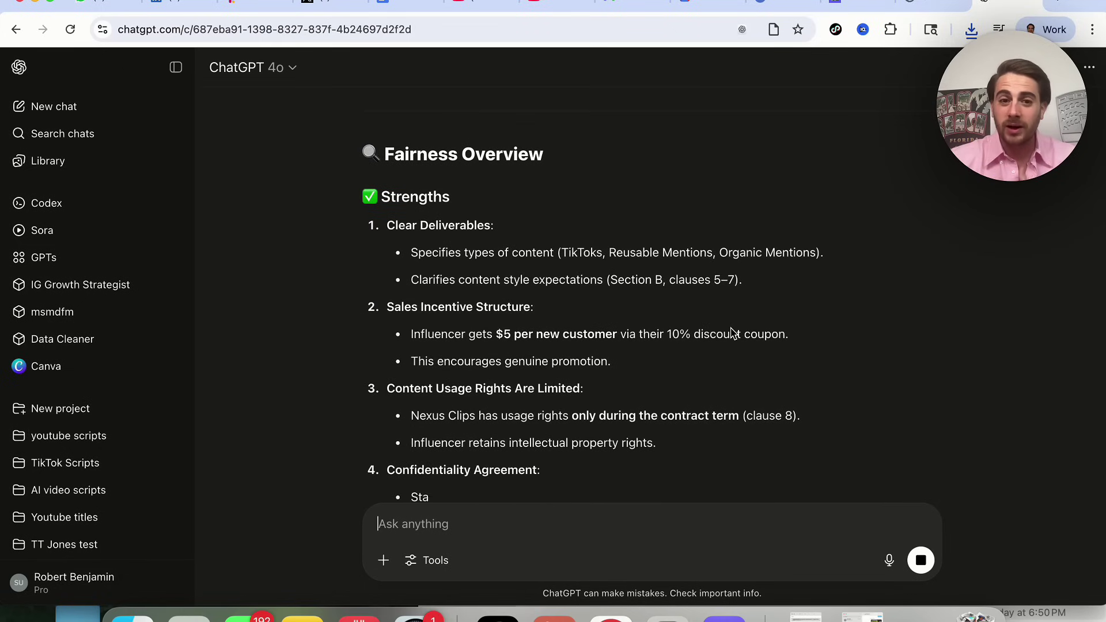
scroll(730, 332, down, 1)
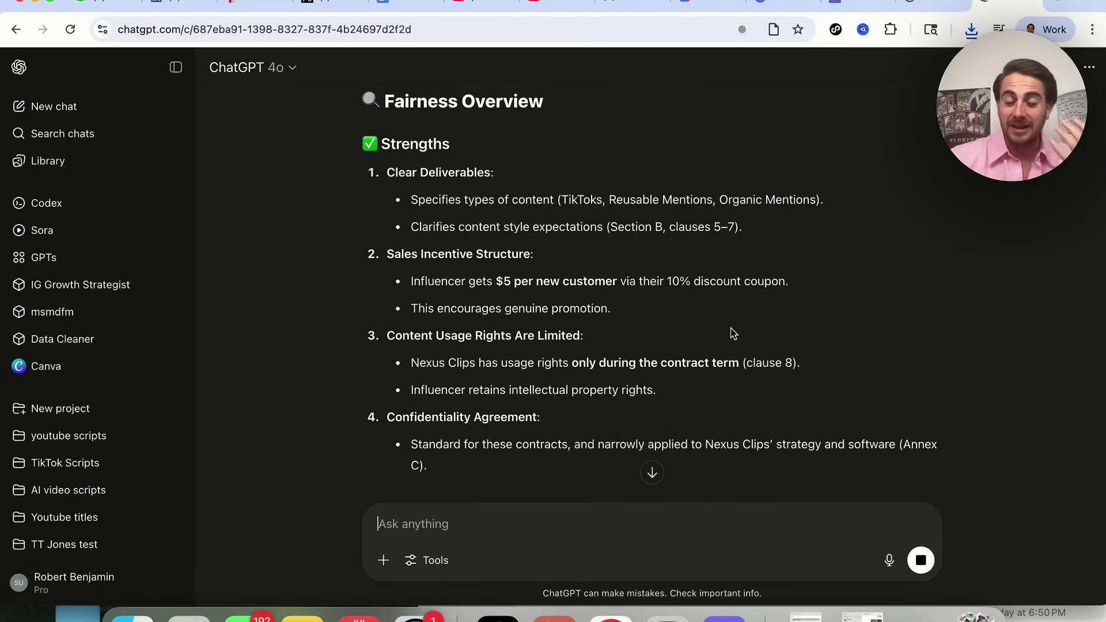
scroll(464, 167, up, 2)
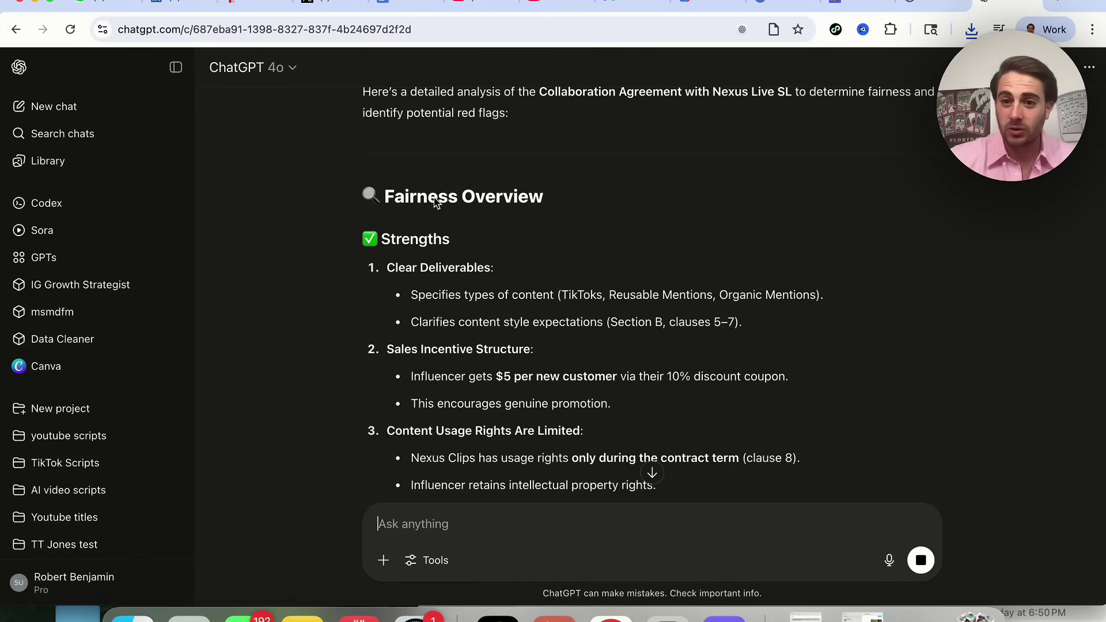
scroll(439, 196, down, 2)
scroll(446, 308, down, 5)
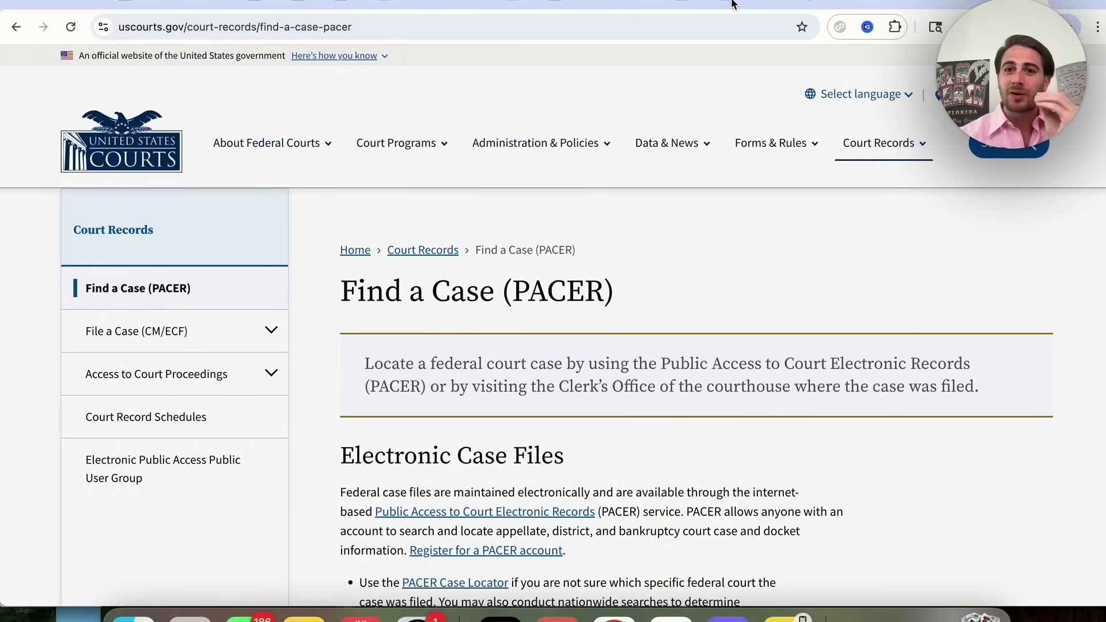
Examine the US Courts Find a Case (PACER) page and CaseGuard's article on real estate privacy and redaction rules.
scroll(630, 291, down, 10)
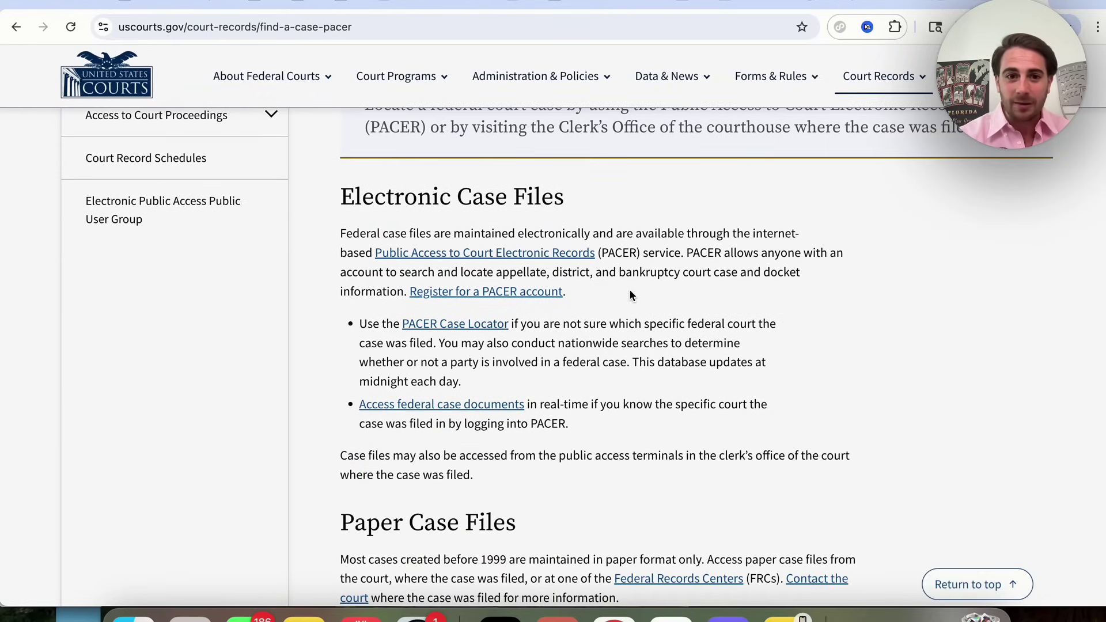
scroll(630, 296, down, 4)
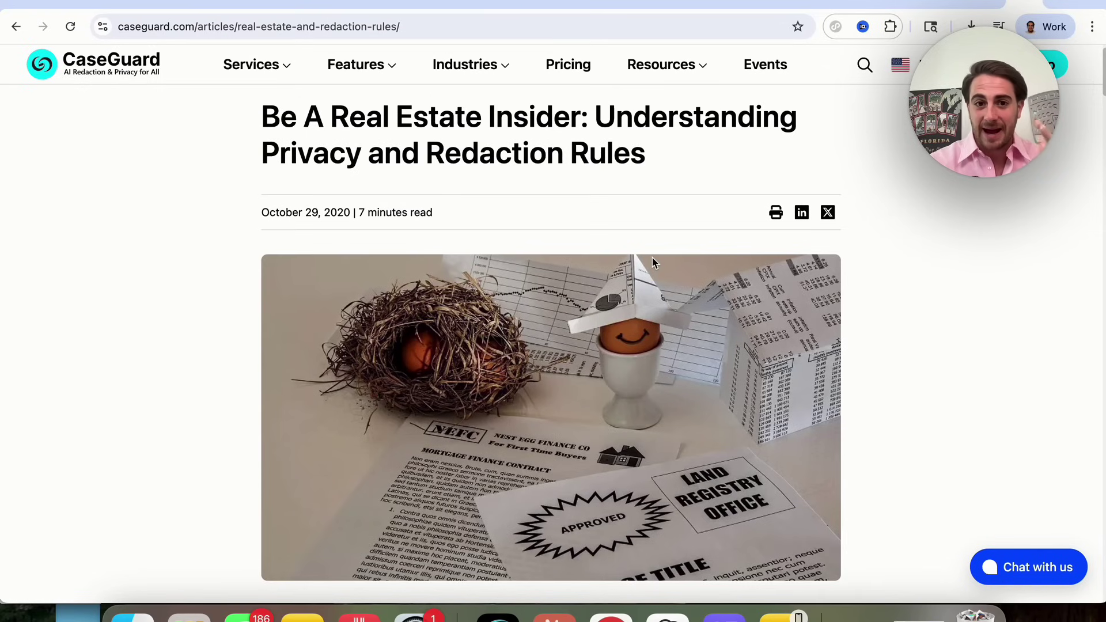
scroll(652, 263, down, 1)
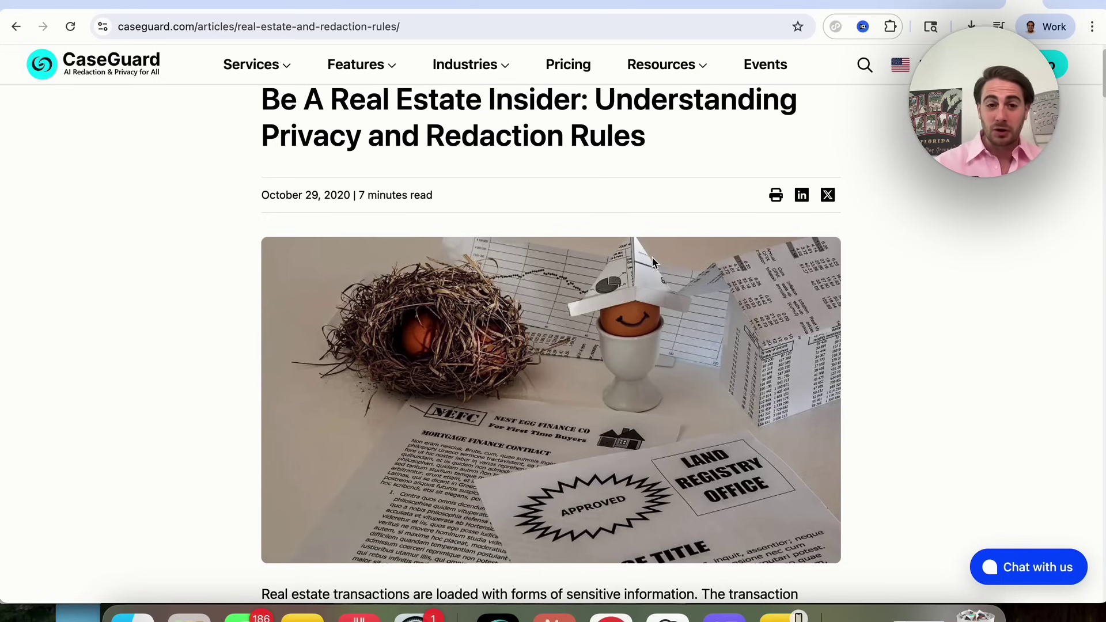
scroll(653, 262, down, 5)
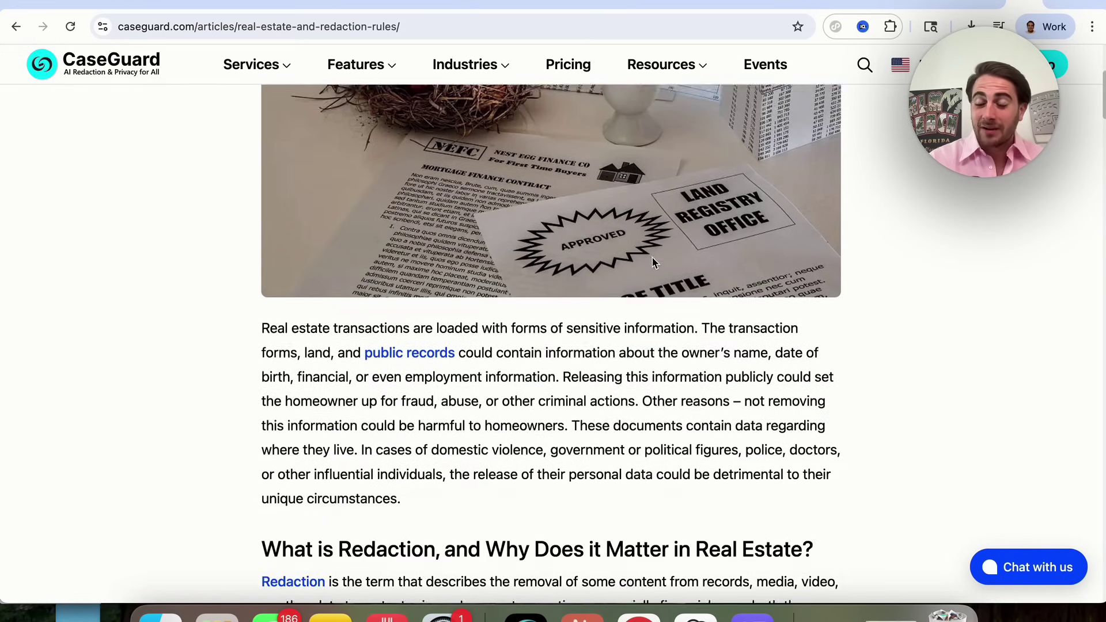
scroll(653, 263, down, 4)
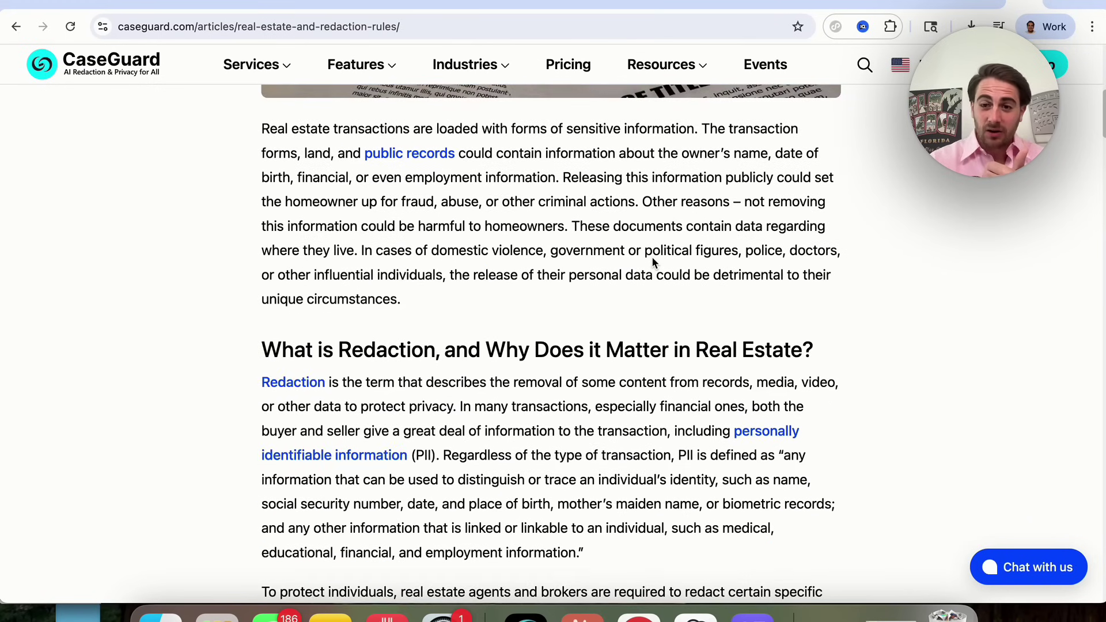
scroll(652, 263, down, 5)
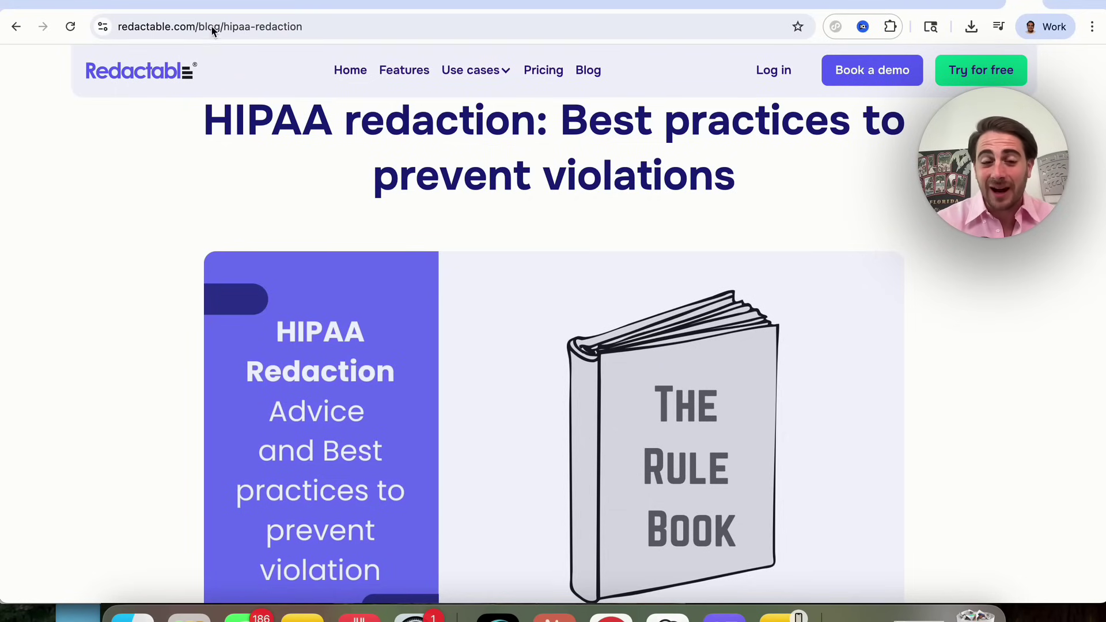
Read Redactable's blog article on HIPAA redaction best practices from the title through the section on PHI under HIPAA compliance.
scroll(375, 203, up, 1)
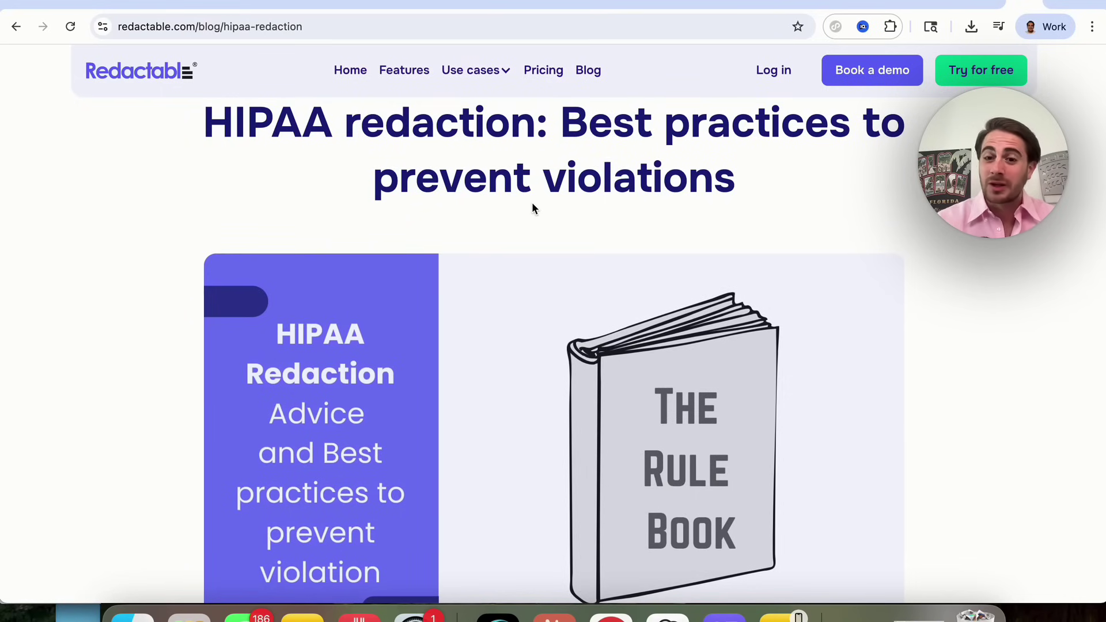
scroll(533, 208, down, 10)
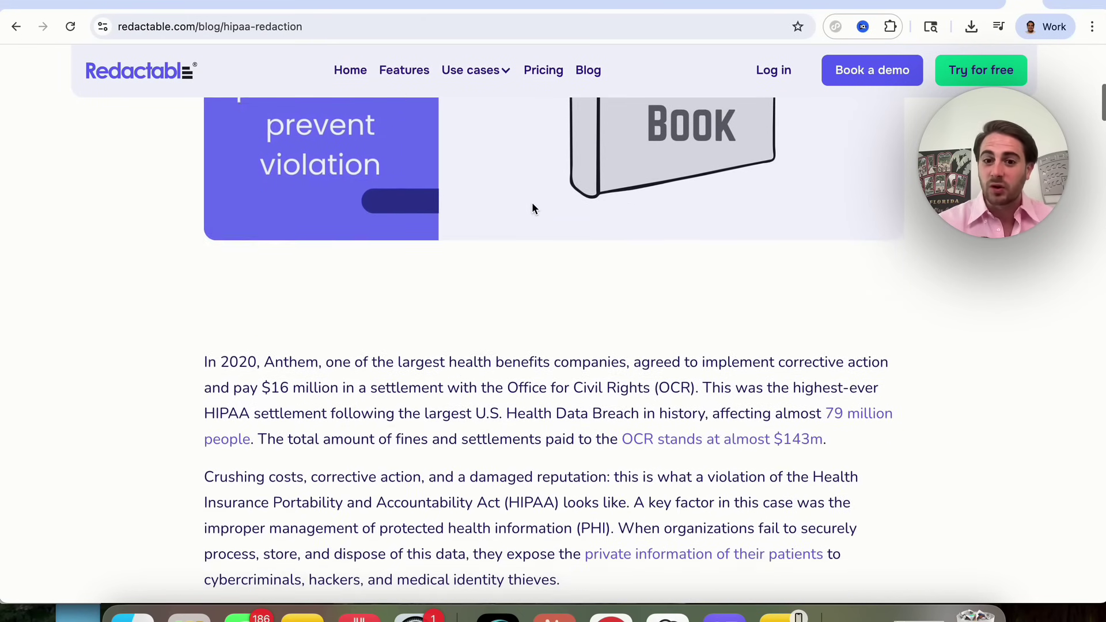
scroll(533, 209, down, 4)
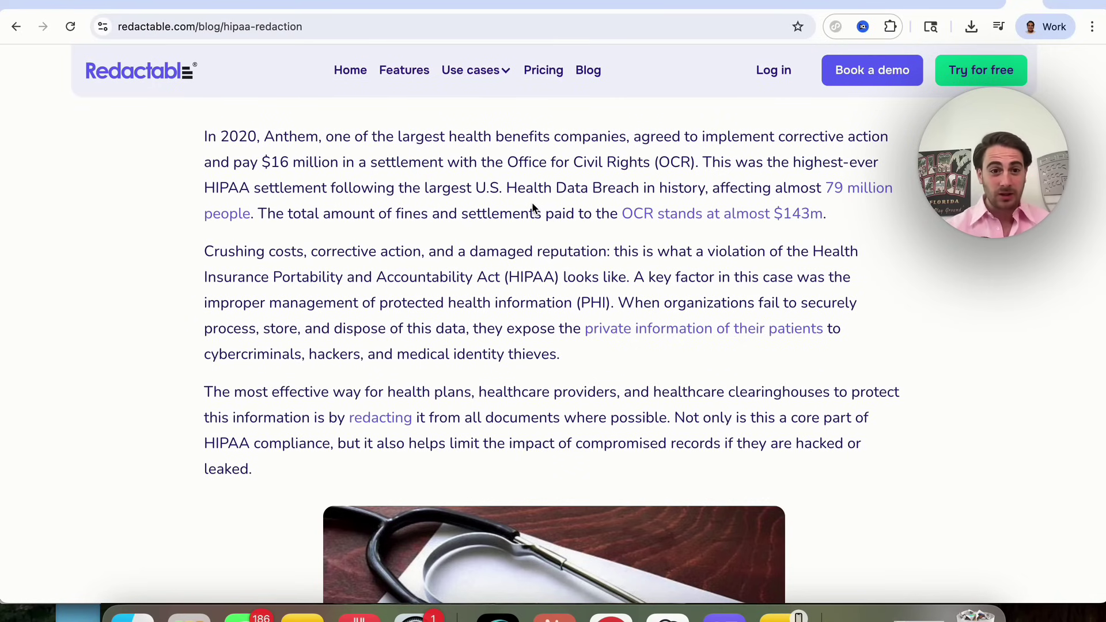
scroll(533, 208, down, 2)
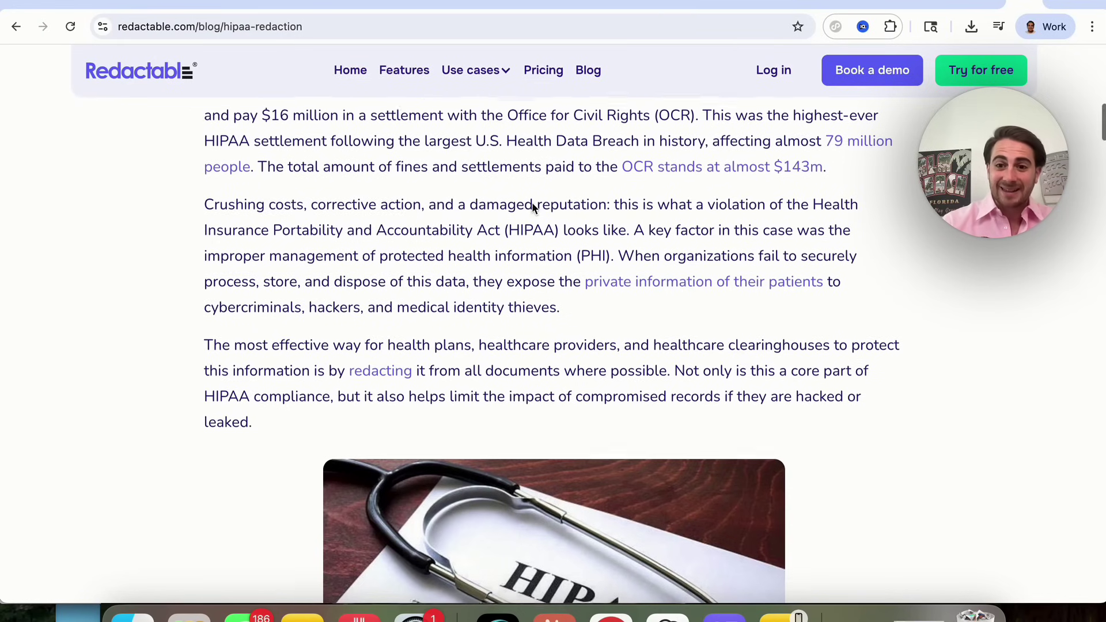
scroll(533, 208, down, 10)
scroll(533, 208, down, 10)
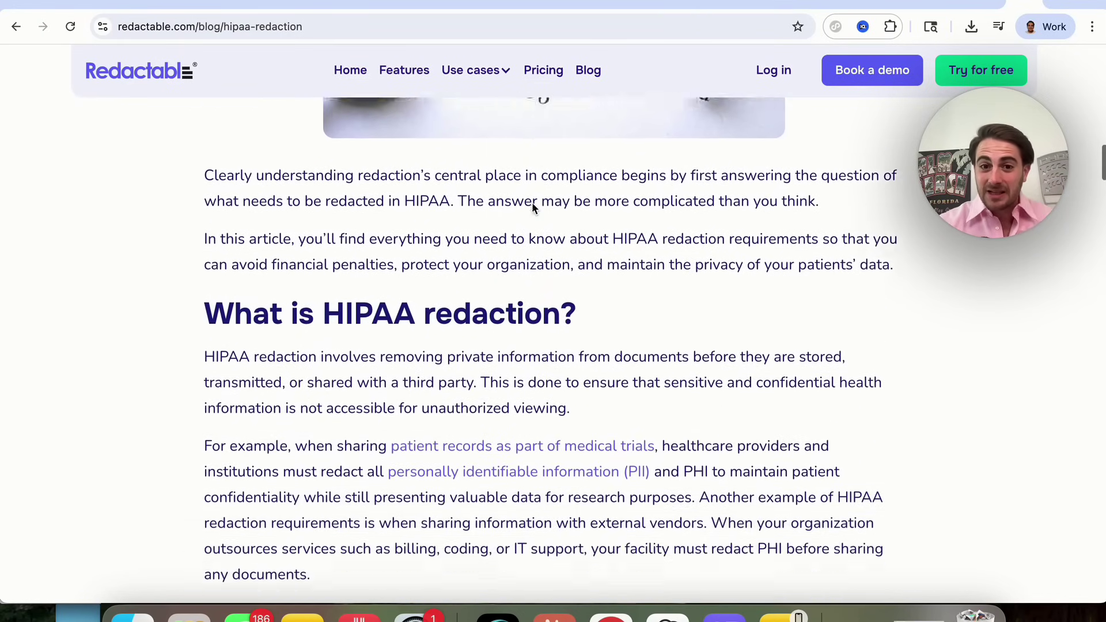
scroll(533, 209, down, 10)
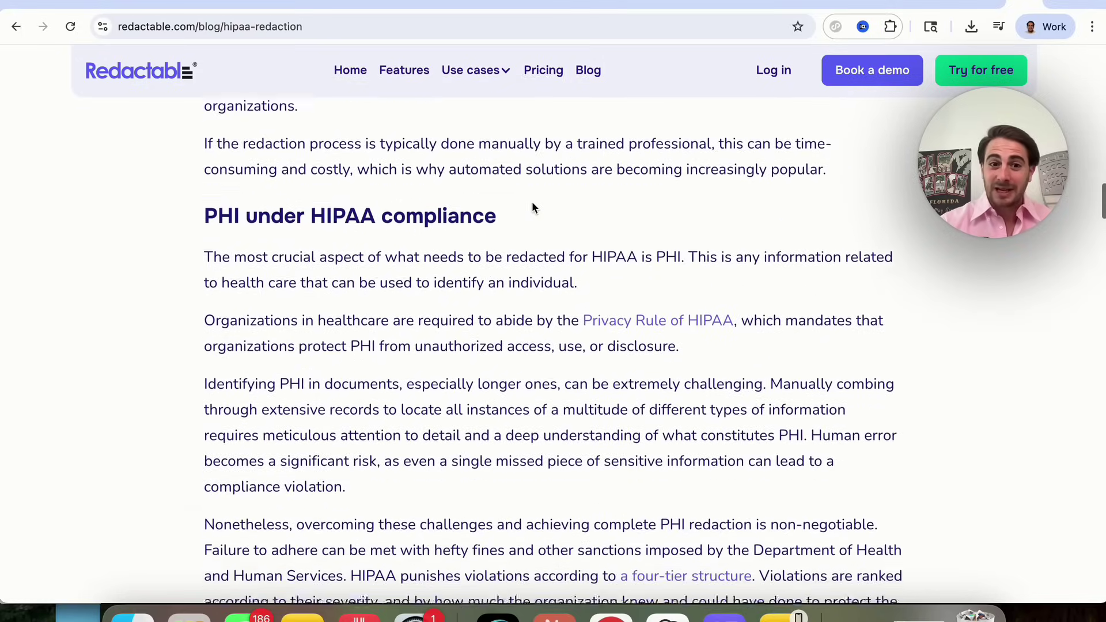